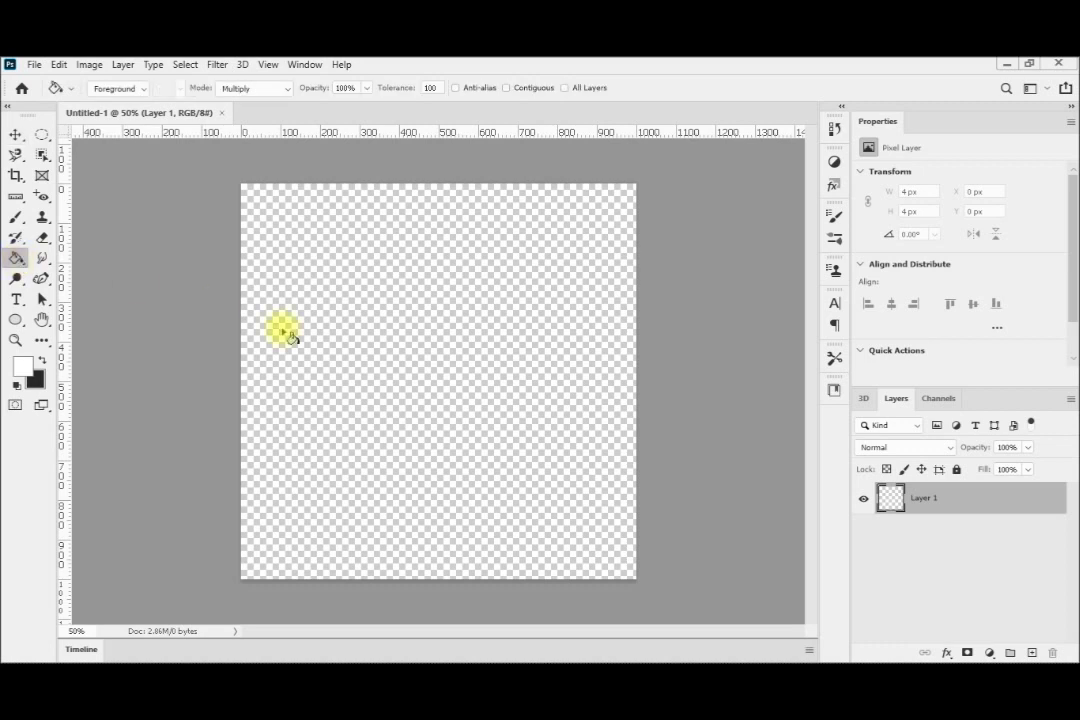
Step: Fill Layer 1 with white and add a guide layout dividing the canvas into four columns and four rows
left_click(325, 357)
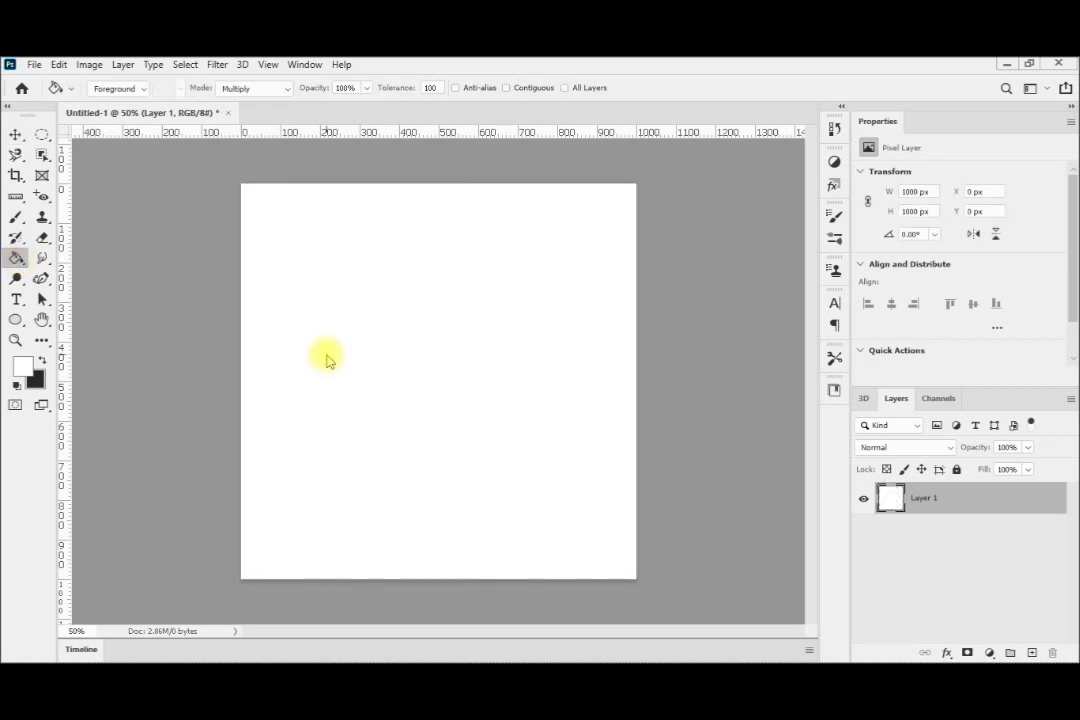
left_click(268, 64)
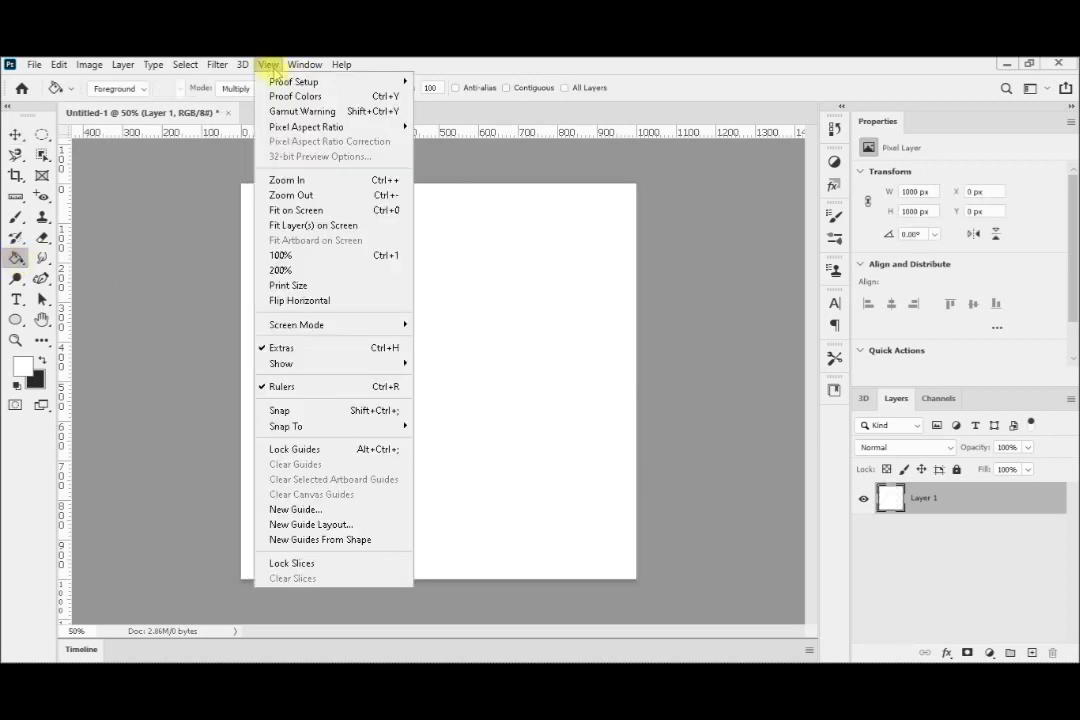
left_click(313, 210)
left_click(273, 66)
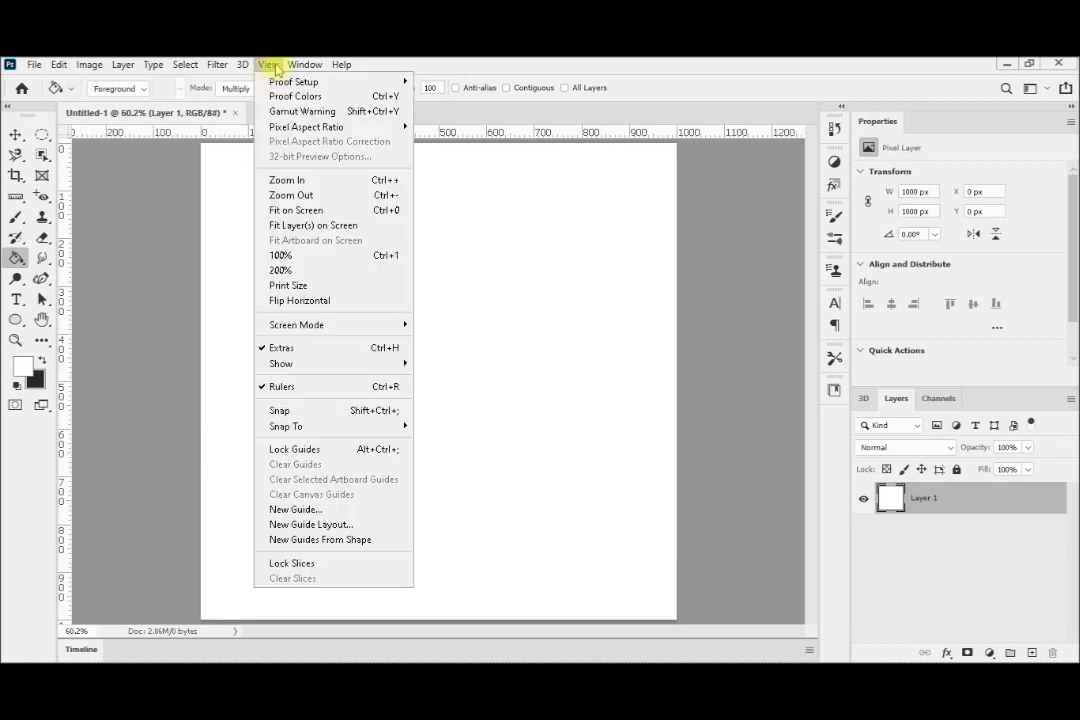
left_click(362, 528)
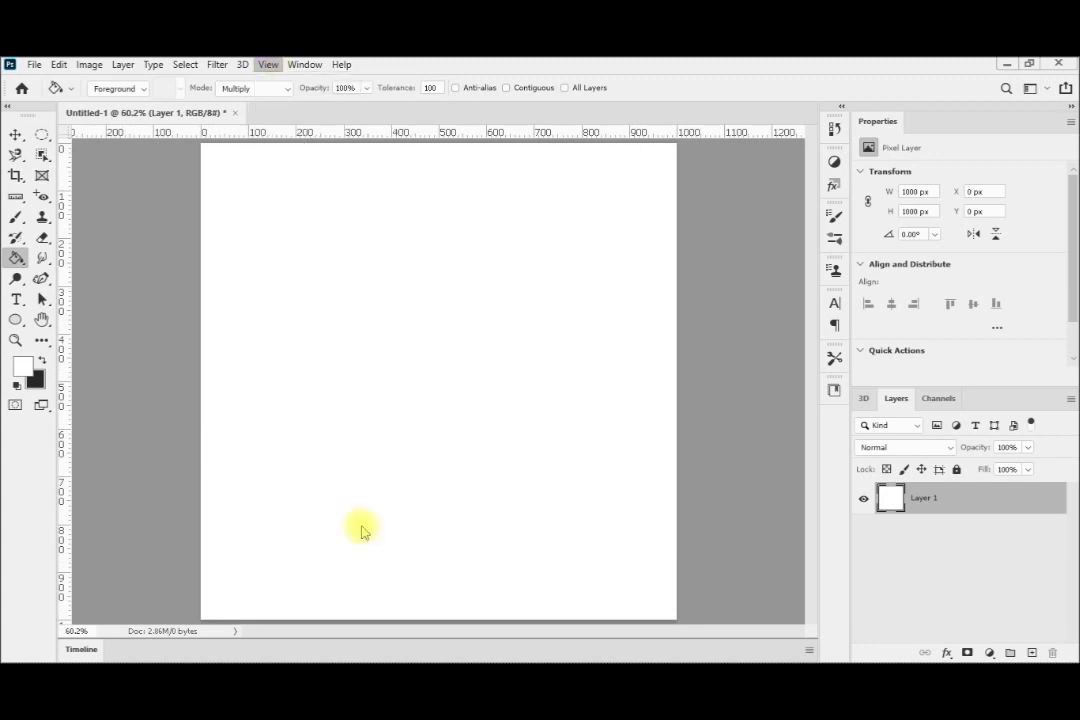
left_click(718, 235)
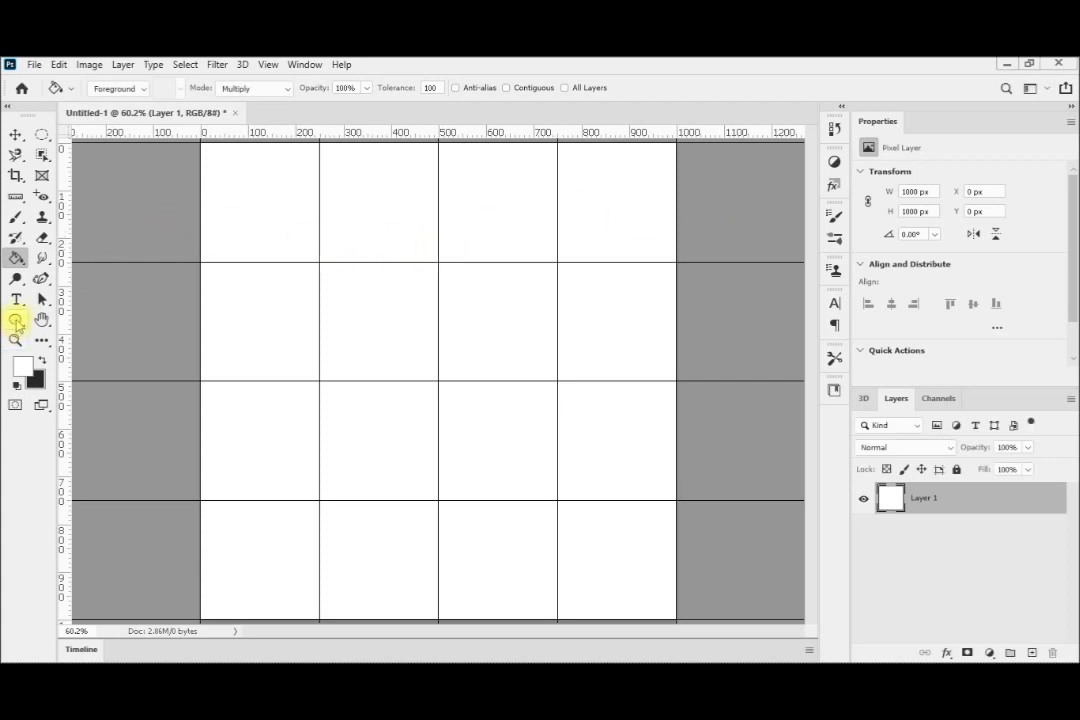
Step: Create a centred 500 × 500 px, 12-sided star polygon with smooth corners, sides indented by 70% and smooth indents
left_click(16, 321)
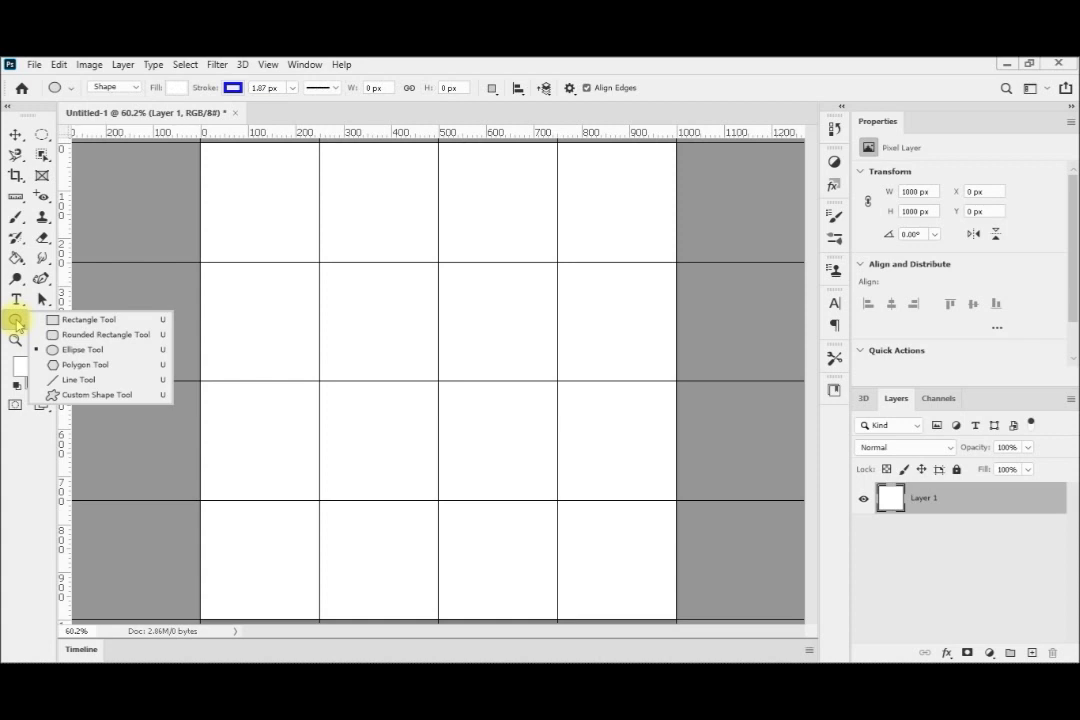
left_click(72, 365)
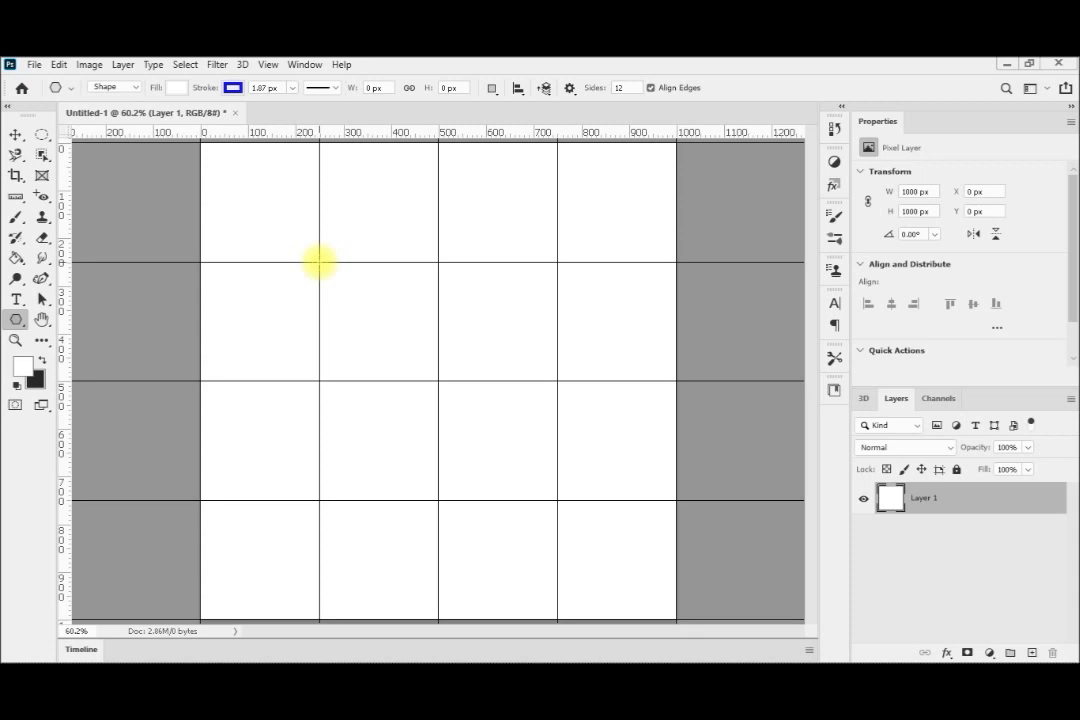
left_click(319, 262)
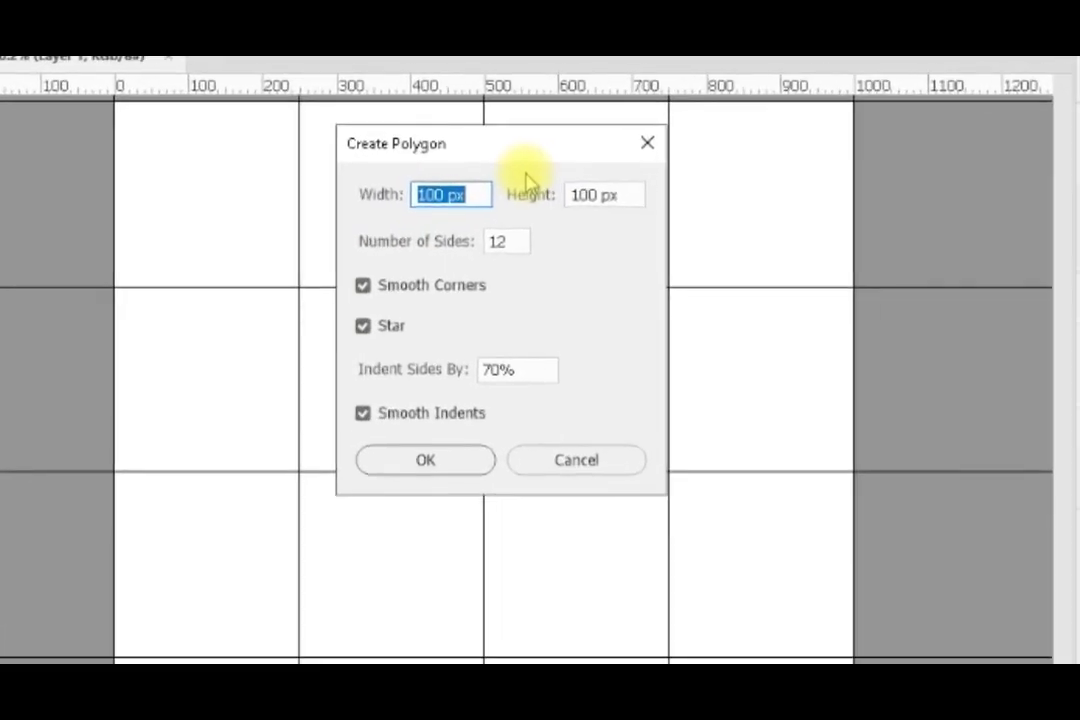
type("500")
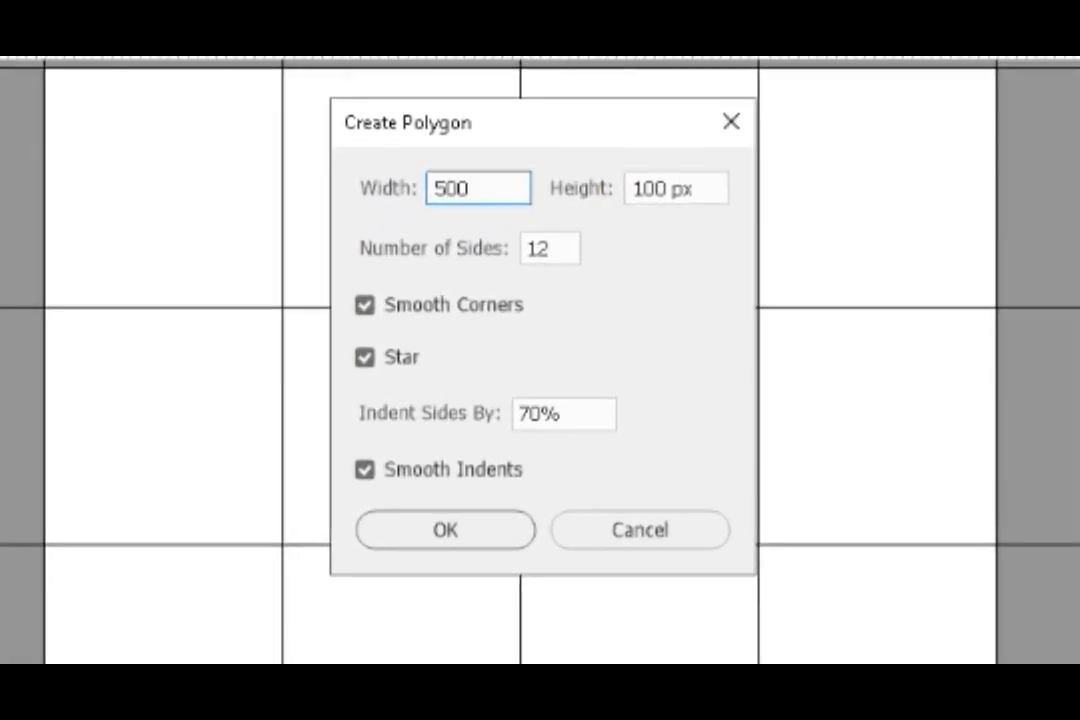
key("Tab")
type("500")
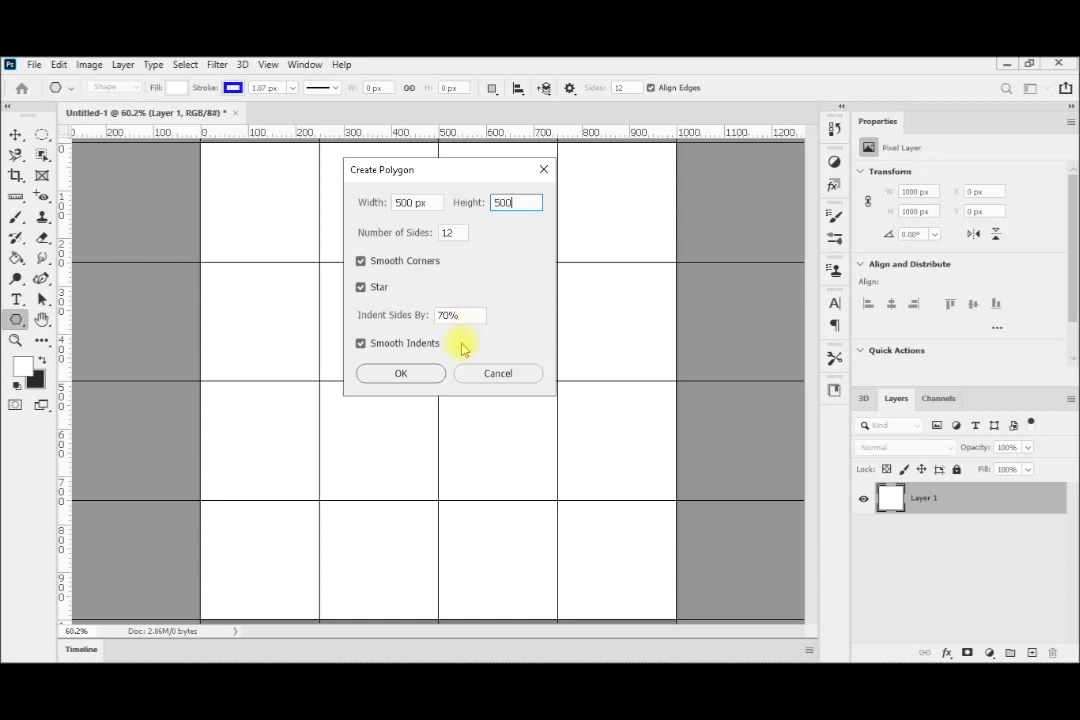
left_click(415, 373)
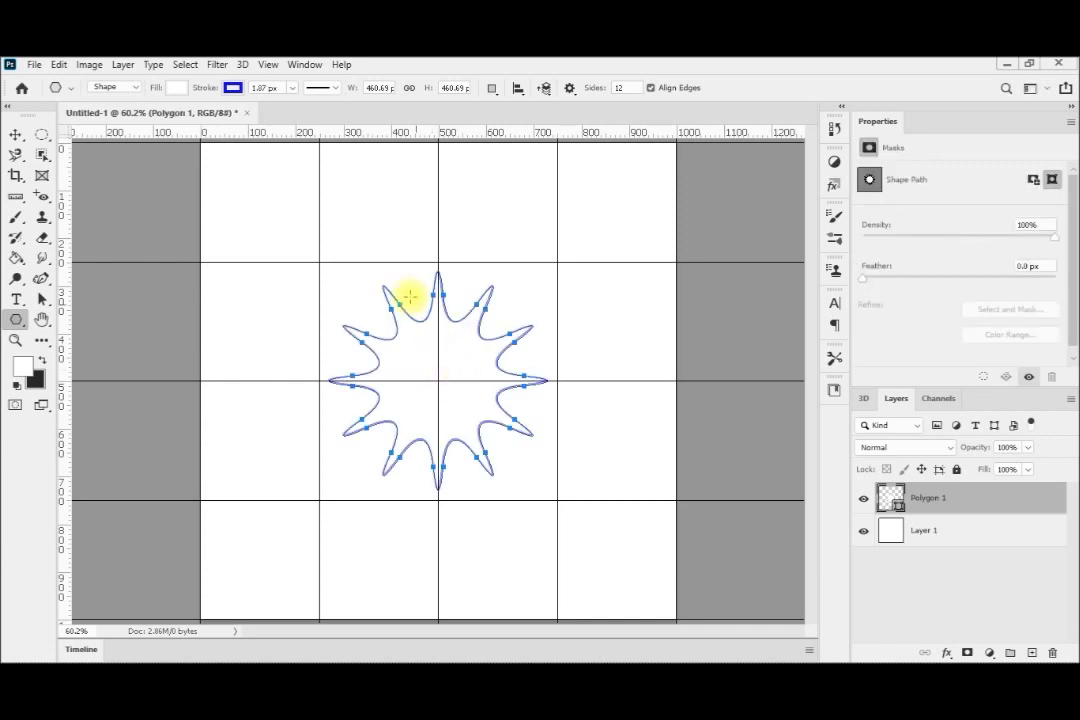
Step: Give the star polygon a cyan fill and no stroke
left_click(173, 89)
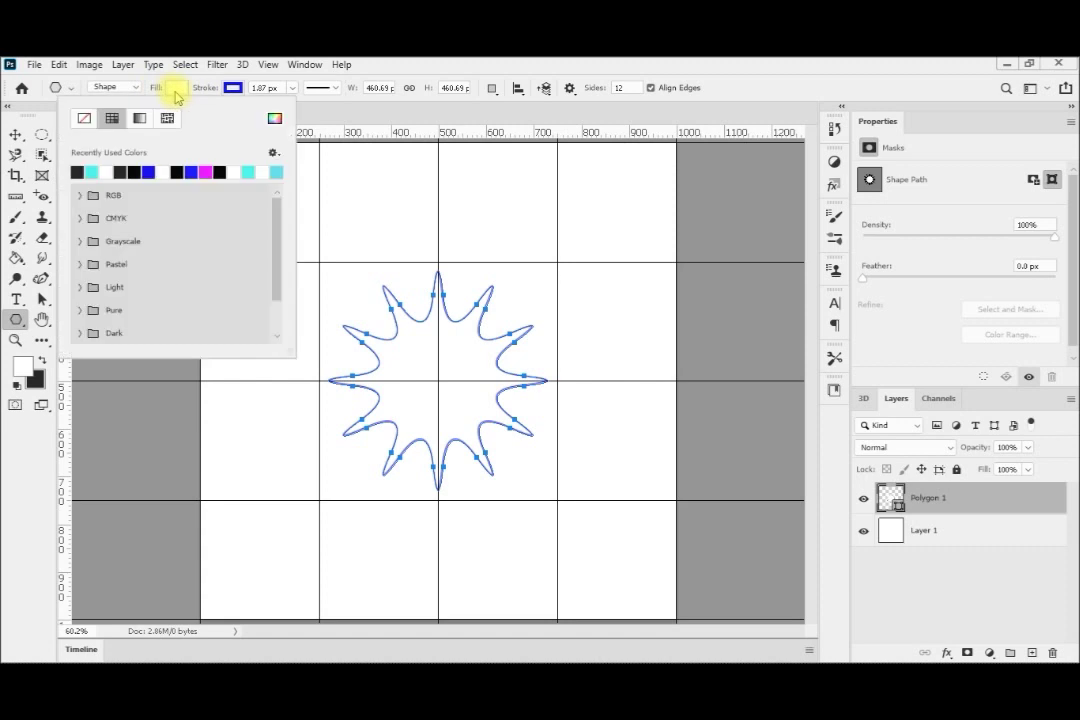
left_click(95, 171)
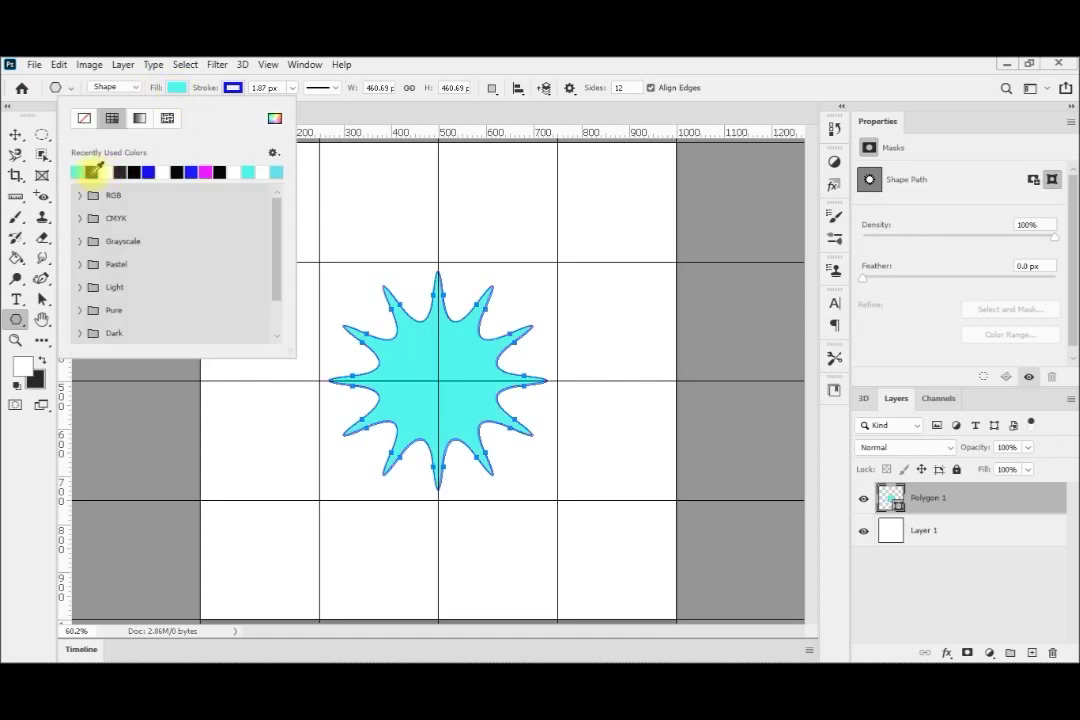
left_click(231, 89)
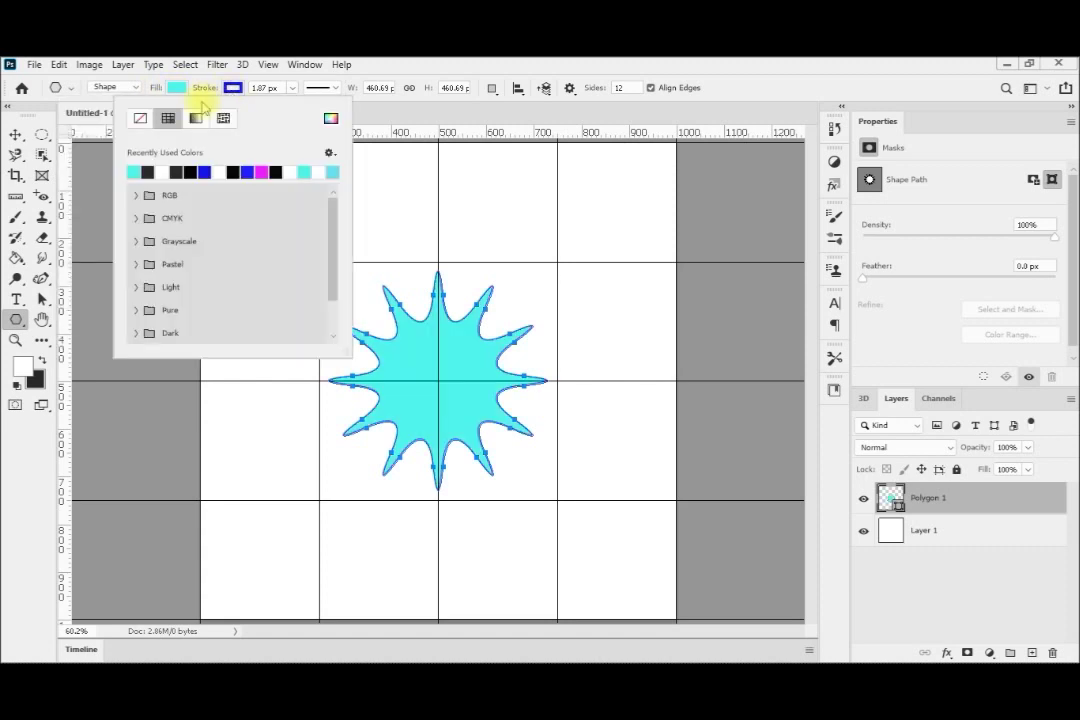
left_click(144, 120)
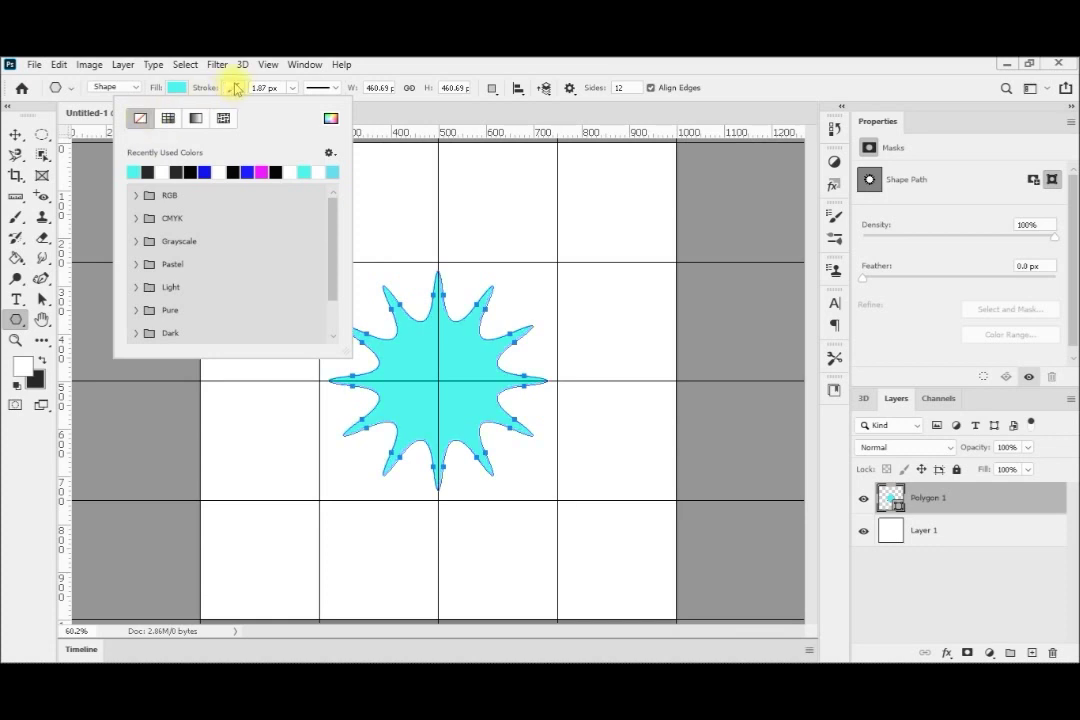
left_click(234, 89)
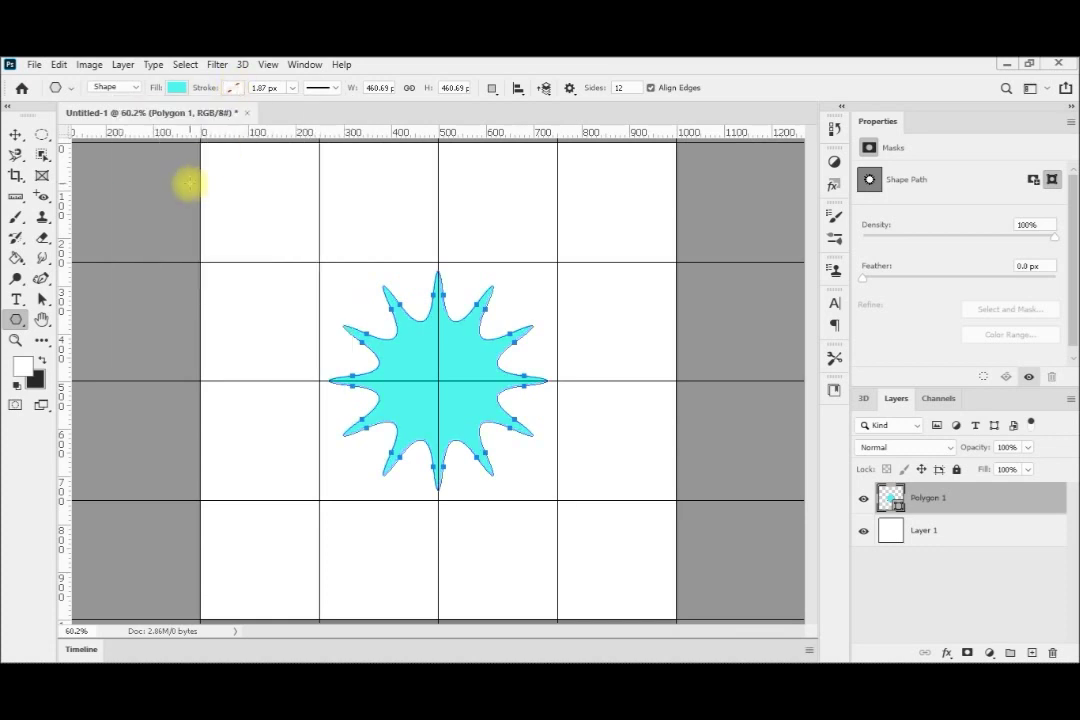
Step: Make a circular selection about 333 px in diameter, centred on the star at the middle guide intersection
left_click(42, 135)
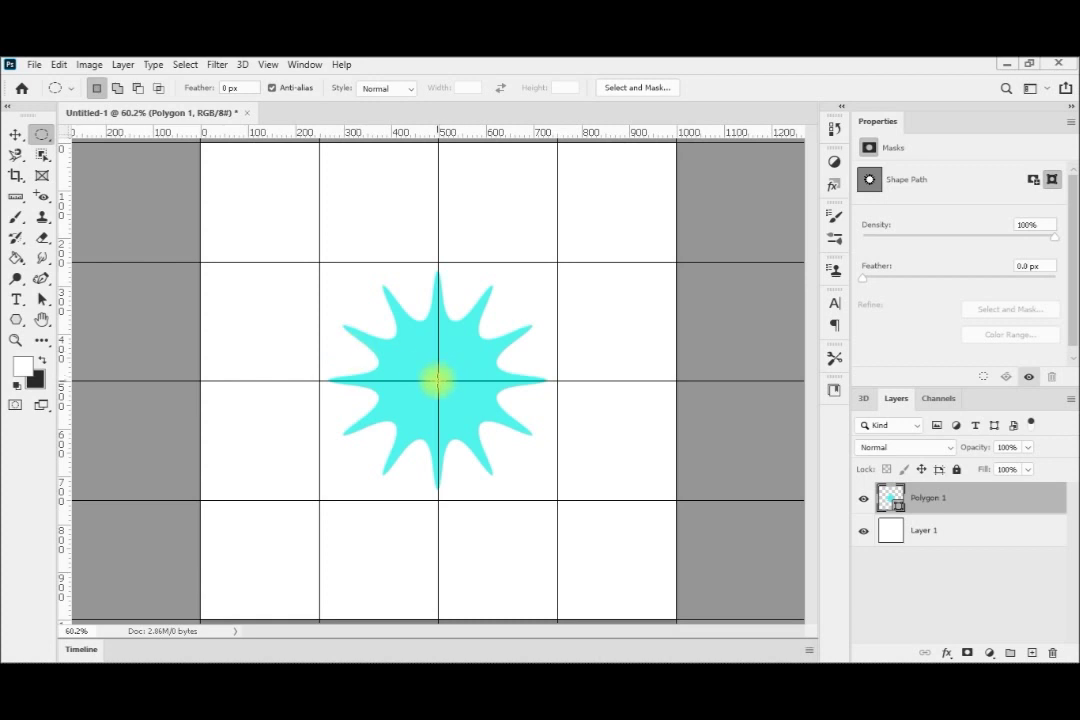
left_click_drag(437, 380, 334, 298)
key("shift")
key("alt")
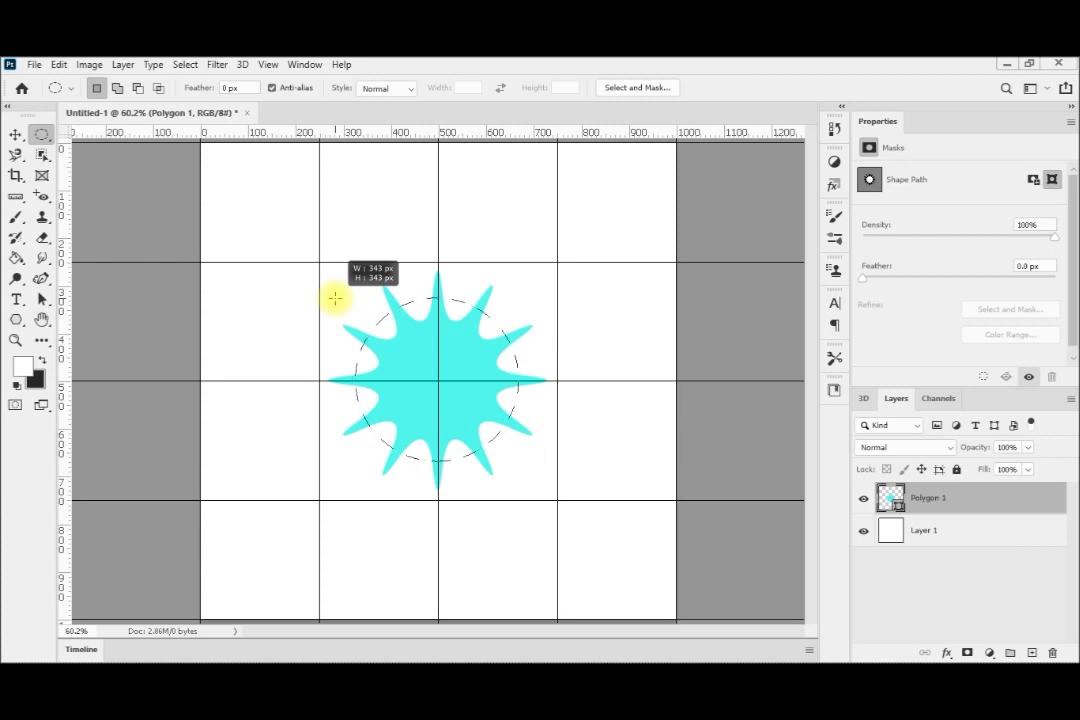
left_click_drag(334, 298, 341, 300)
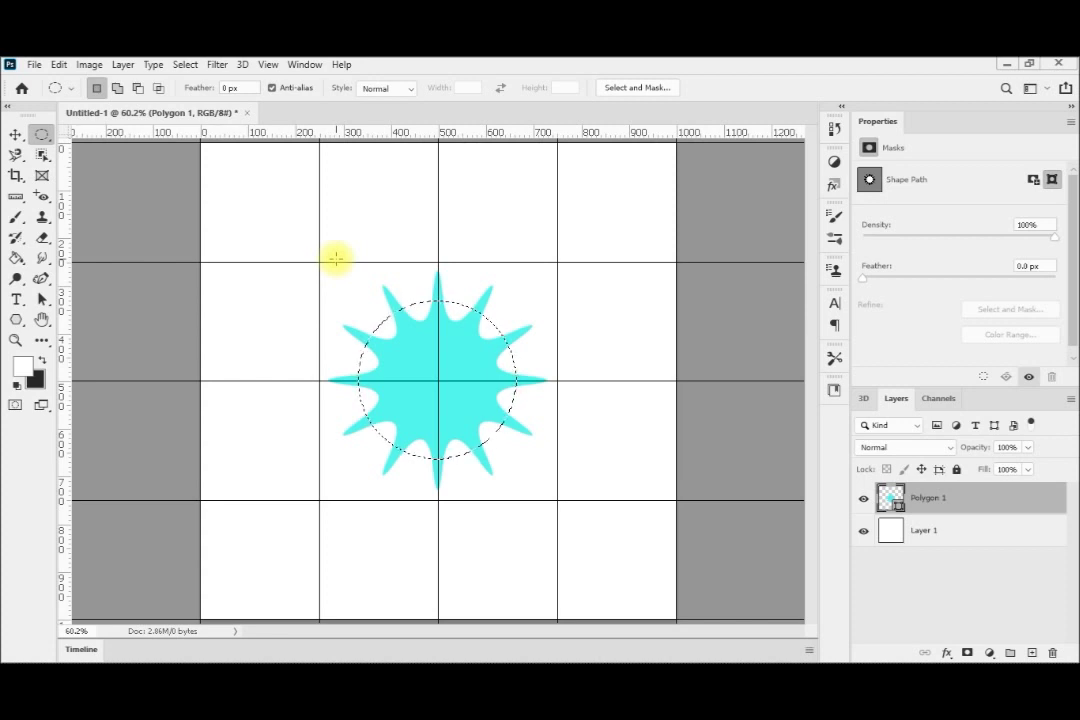
Step: Trim the star's points to the circle by inverting the selection, rasterizing the layer and deleting the selected area, leaving nothing selected
left_click(186, 64)
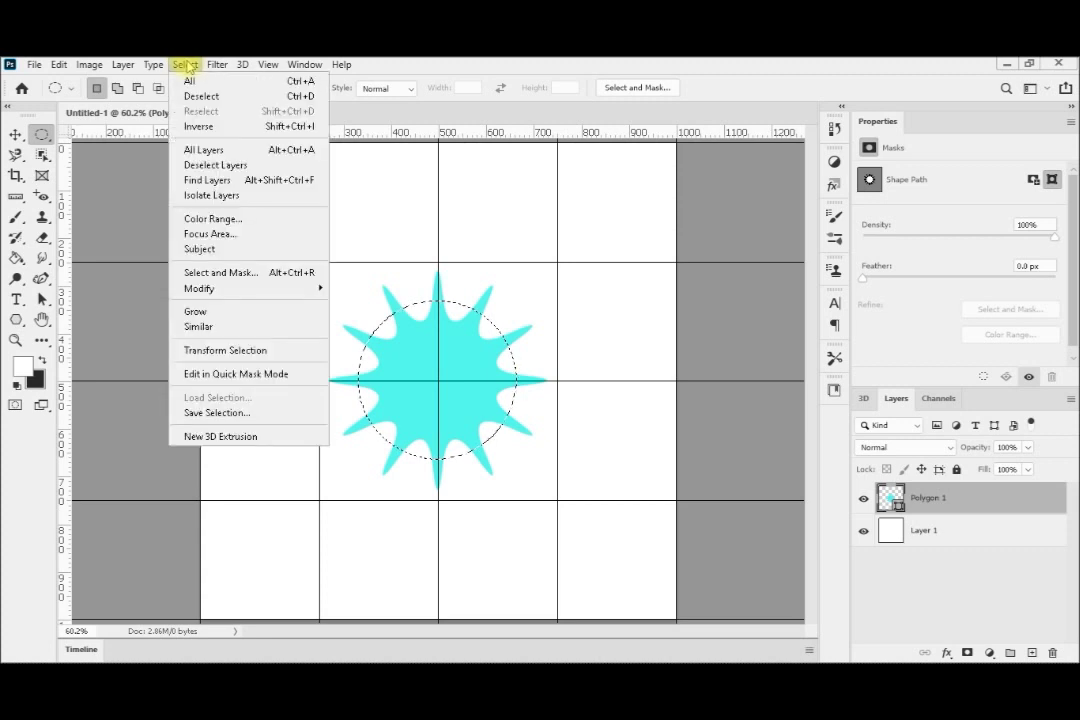
left_click(222, 127)
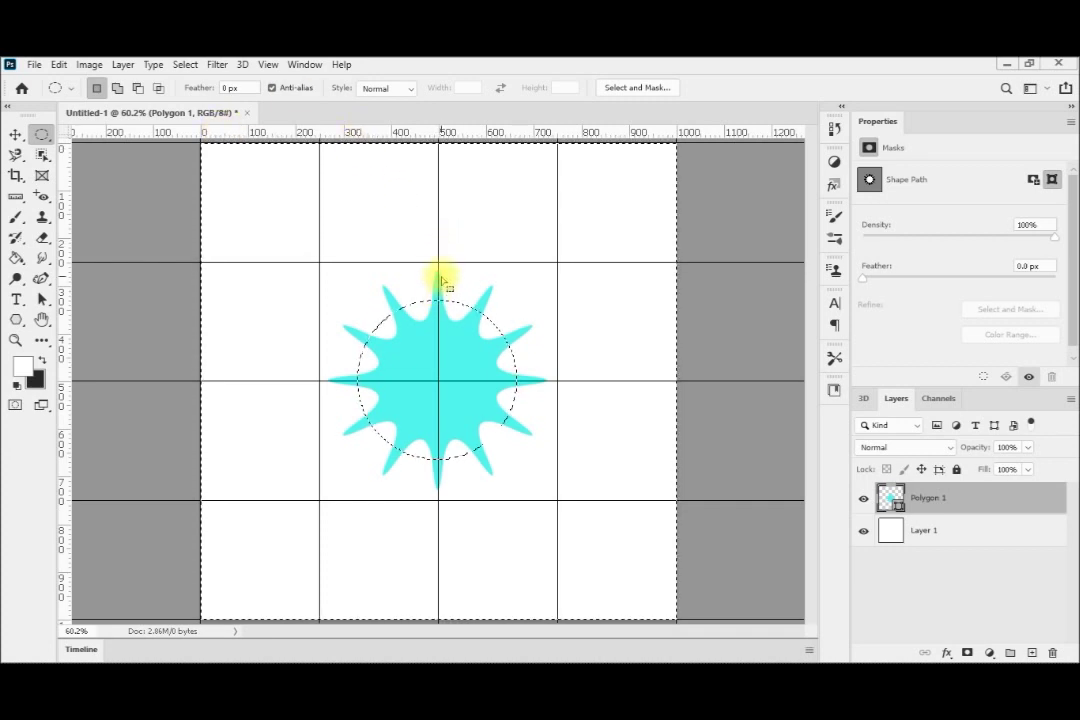
left_click(121, 66)
mouse_move(312, 401)
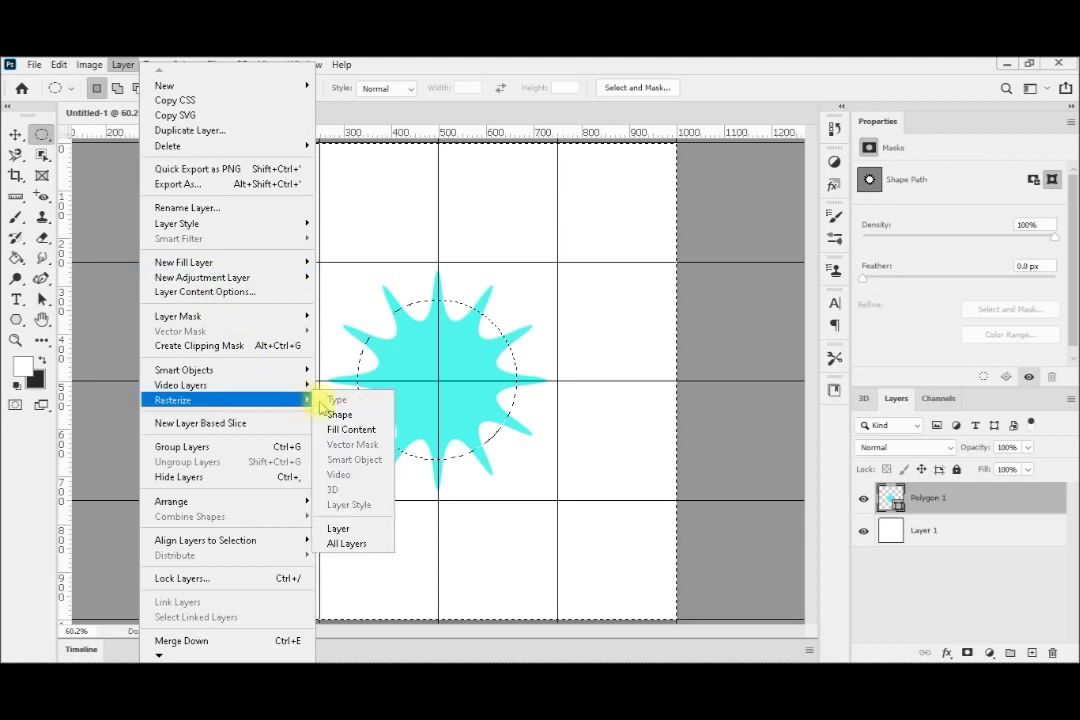
left_click(340, 528)
key("Delete")
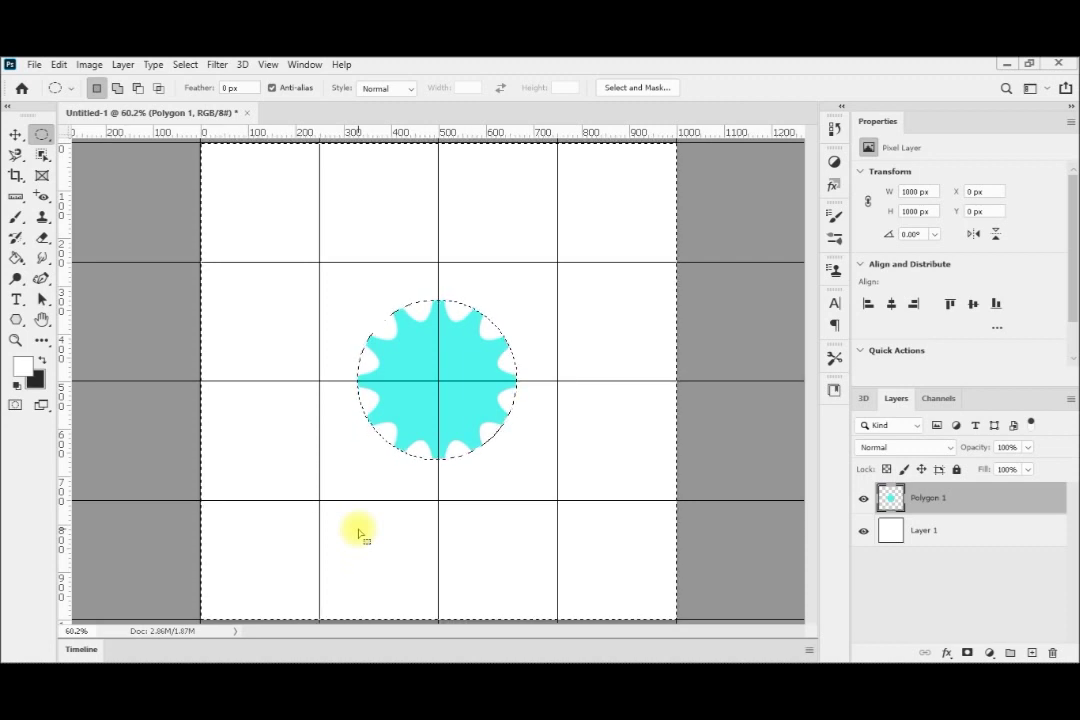
key("ctrl+d")
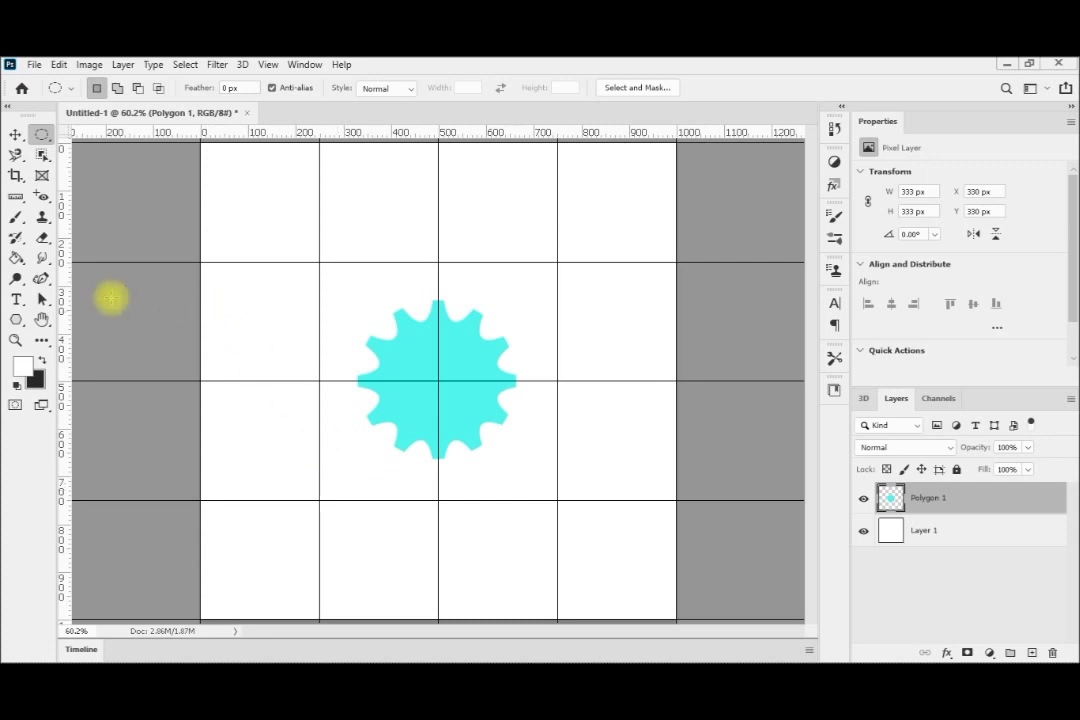
Step: Draw a circle shape about 198 px in diameter in the empty area to the left of the cyan gear
left_click(18, 320)
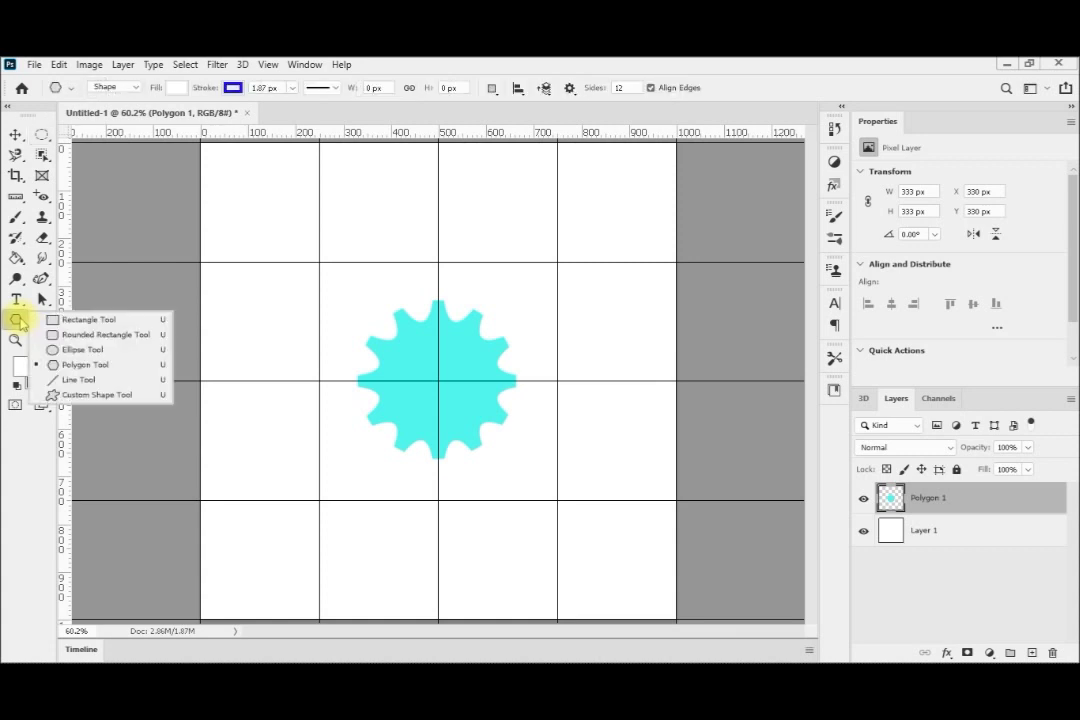
left_click(68, 349)
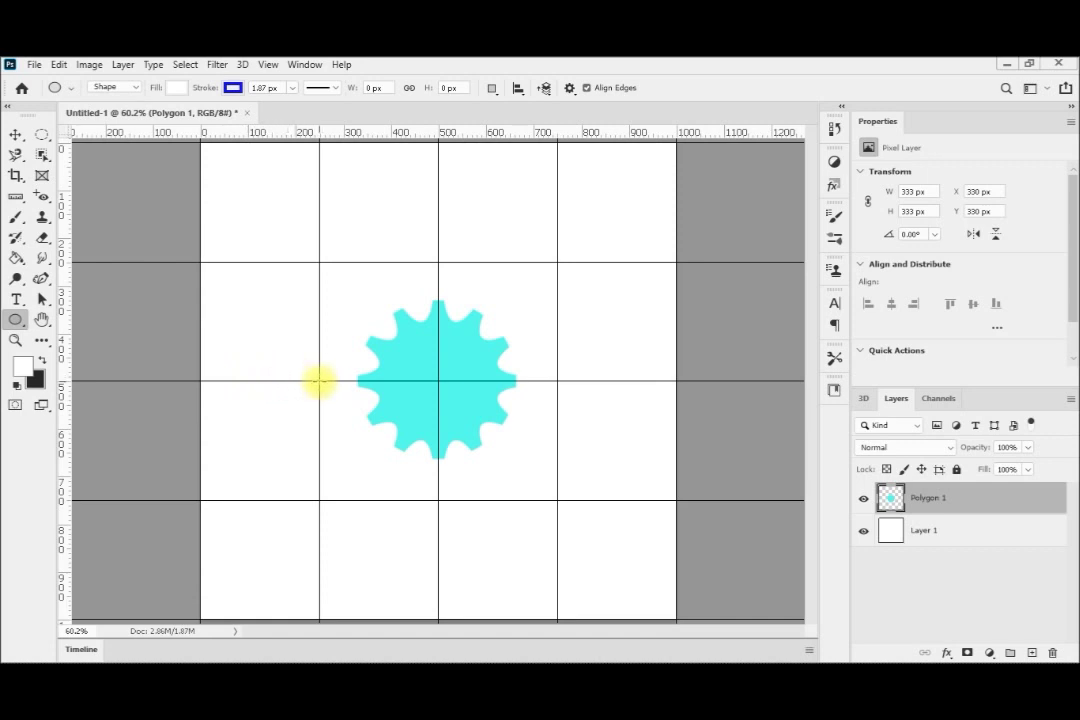
left_click_drag(319, 380, 225, 267)
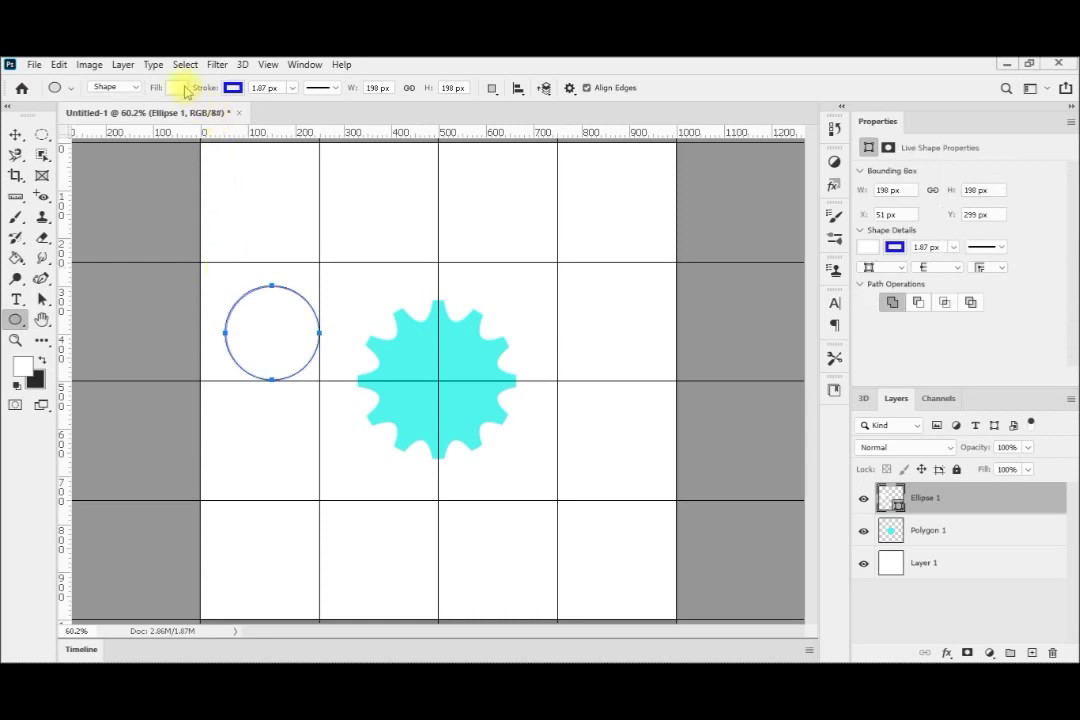
Step: Give the new circle a dark grey fill and no stroke
left_click(182, 89)
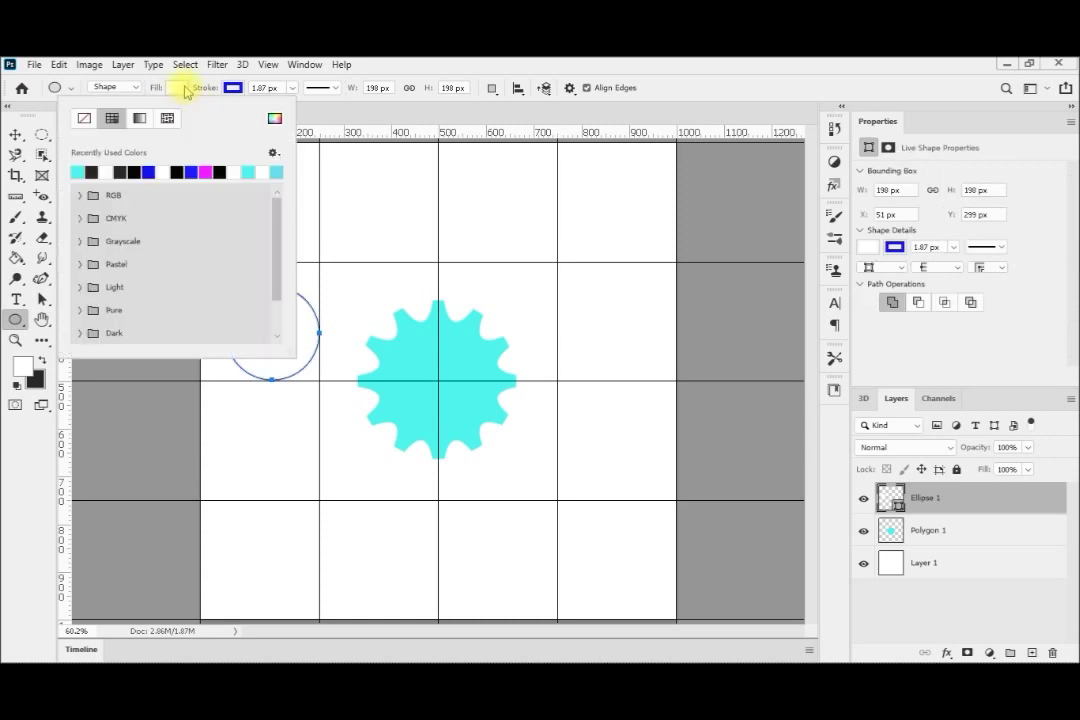
left_click(92, 171)
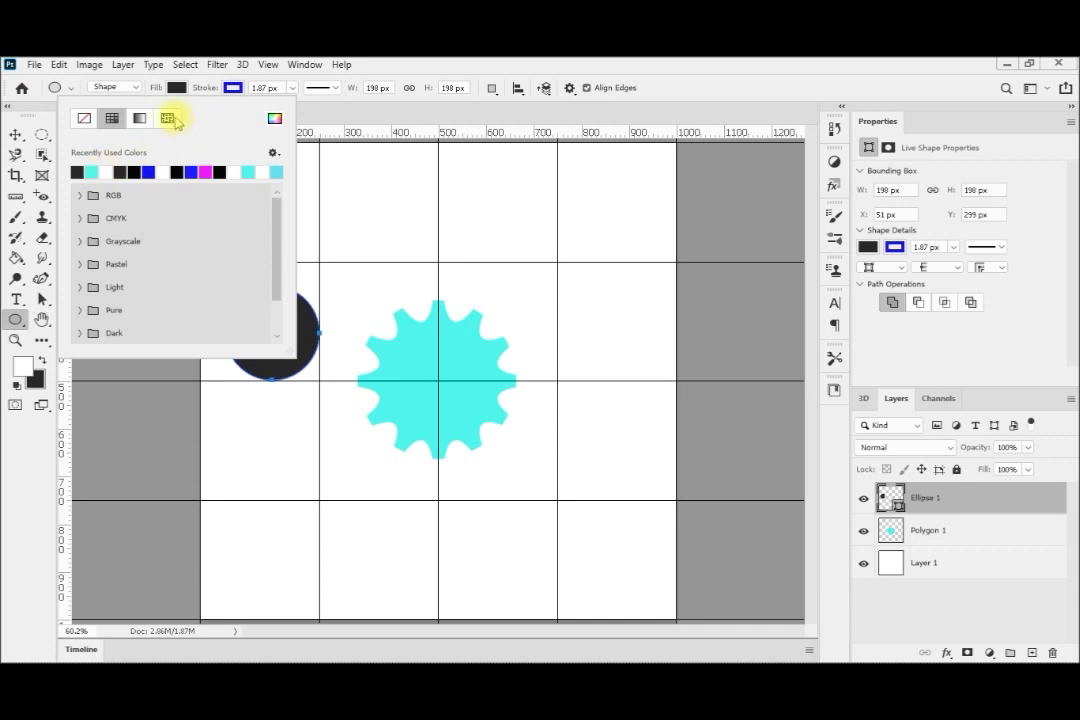
left_click(229, 92)
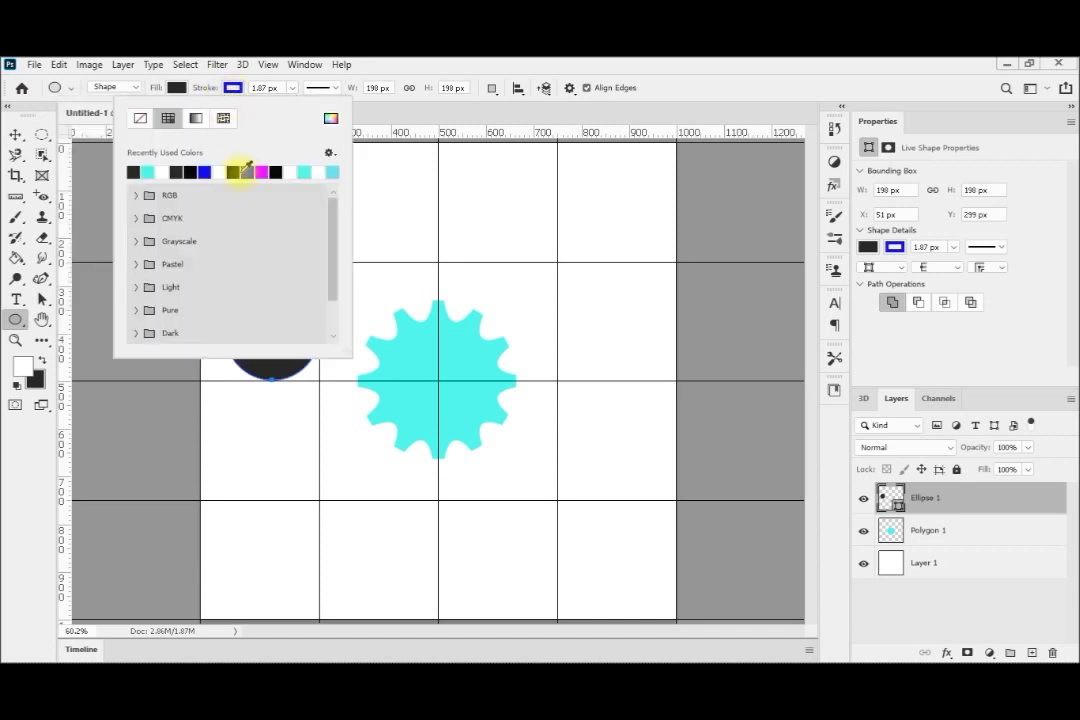
left_click(141, 119)
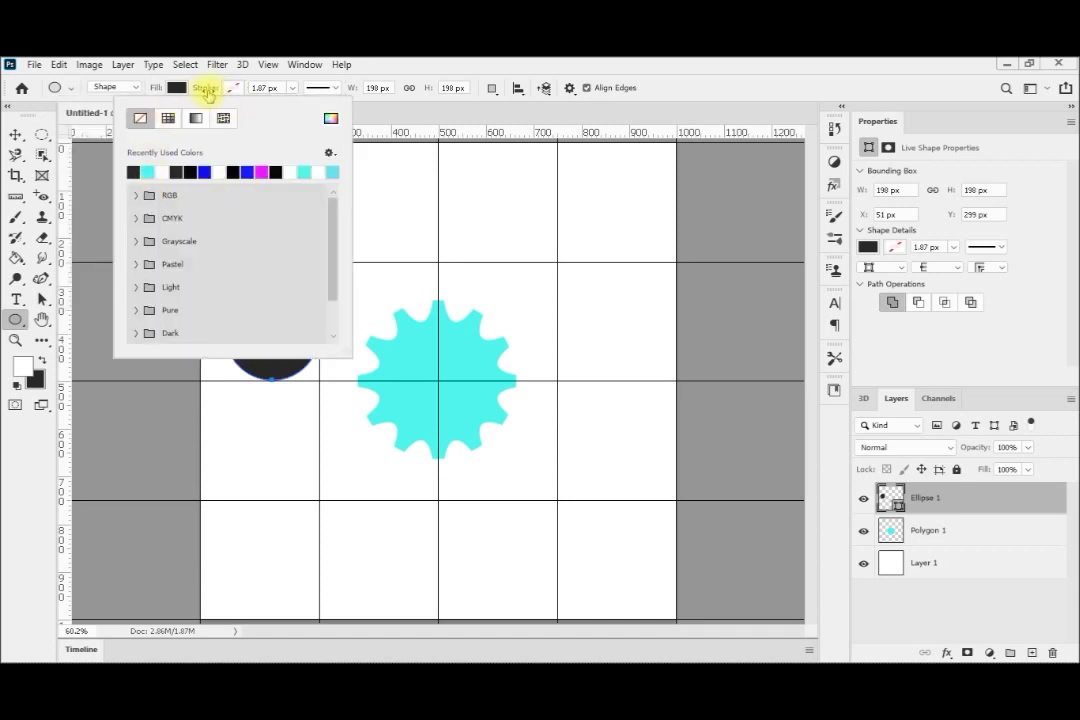
left_click(229, 92)
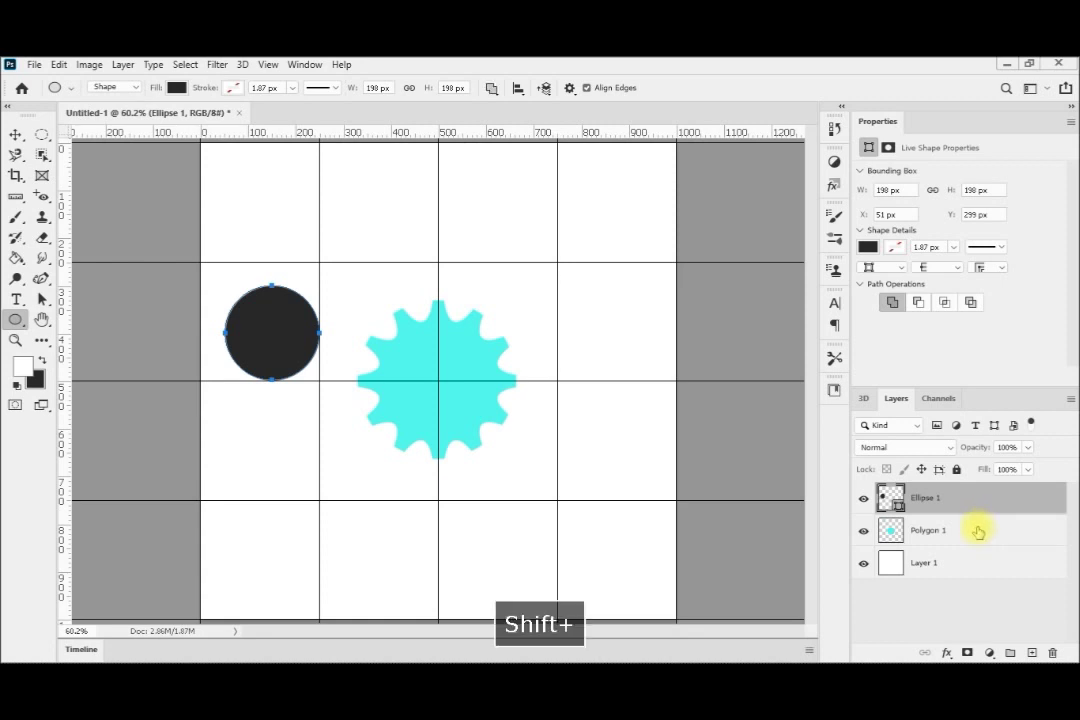
Step: Align the dark circle and the cyan gear by their right edges, and then centre them on each other vertically and horizontally
left_click(978, 530, "shift")
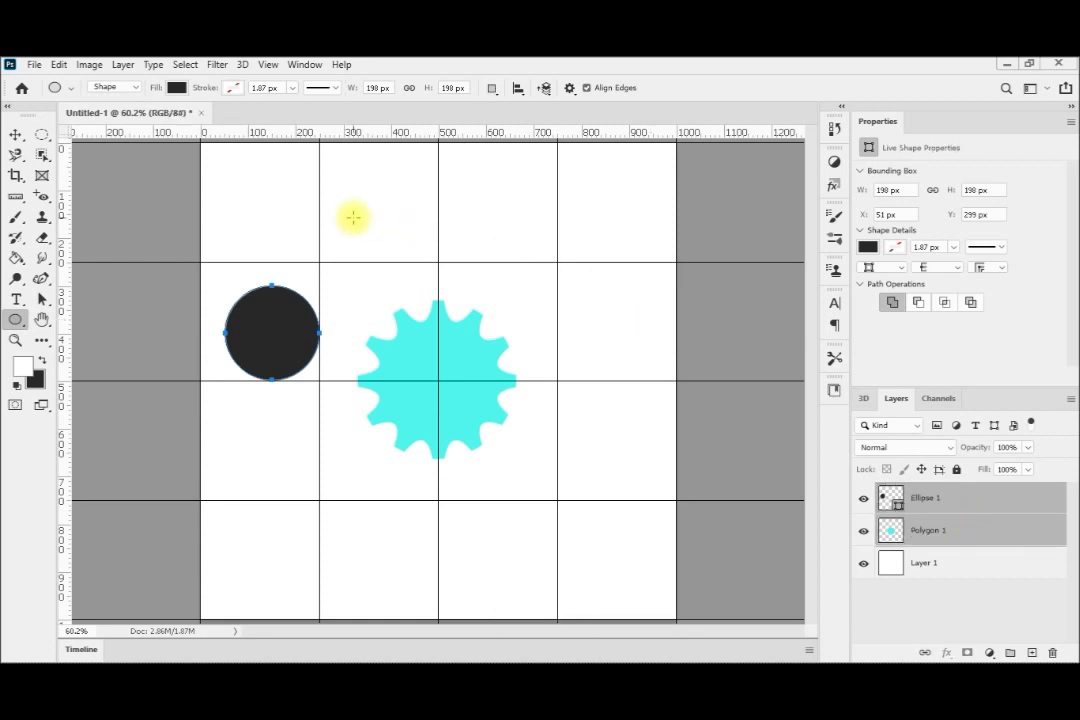
left_click(16, 136)
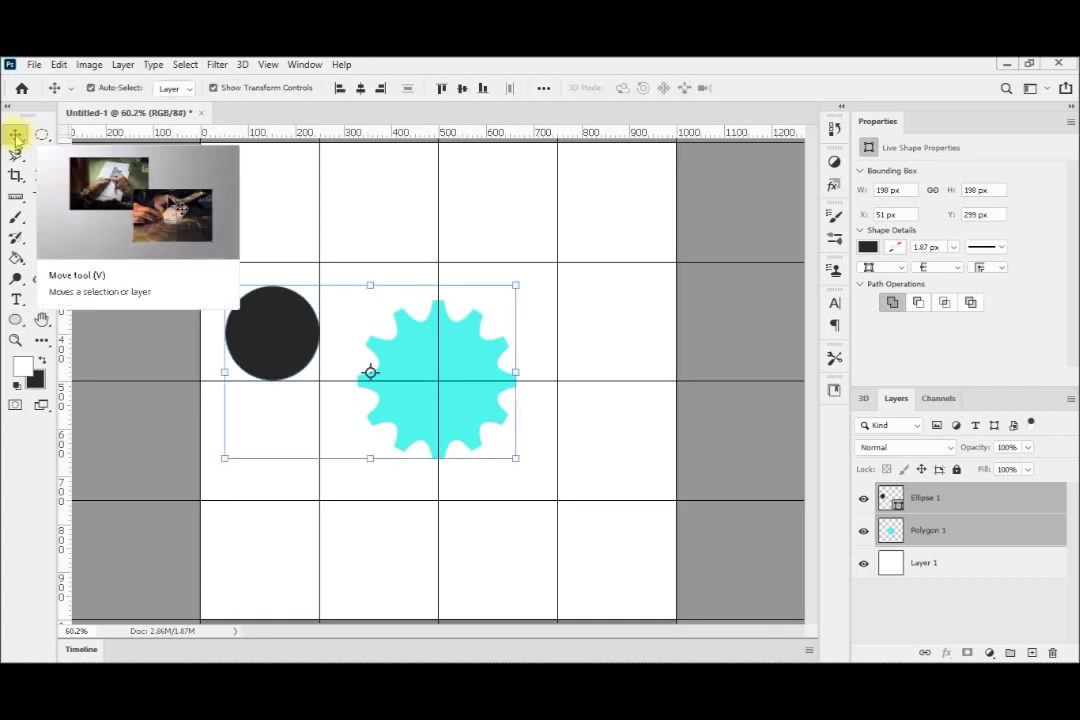
left_click(364, 93)
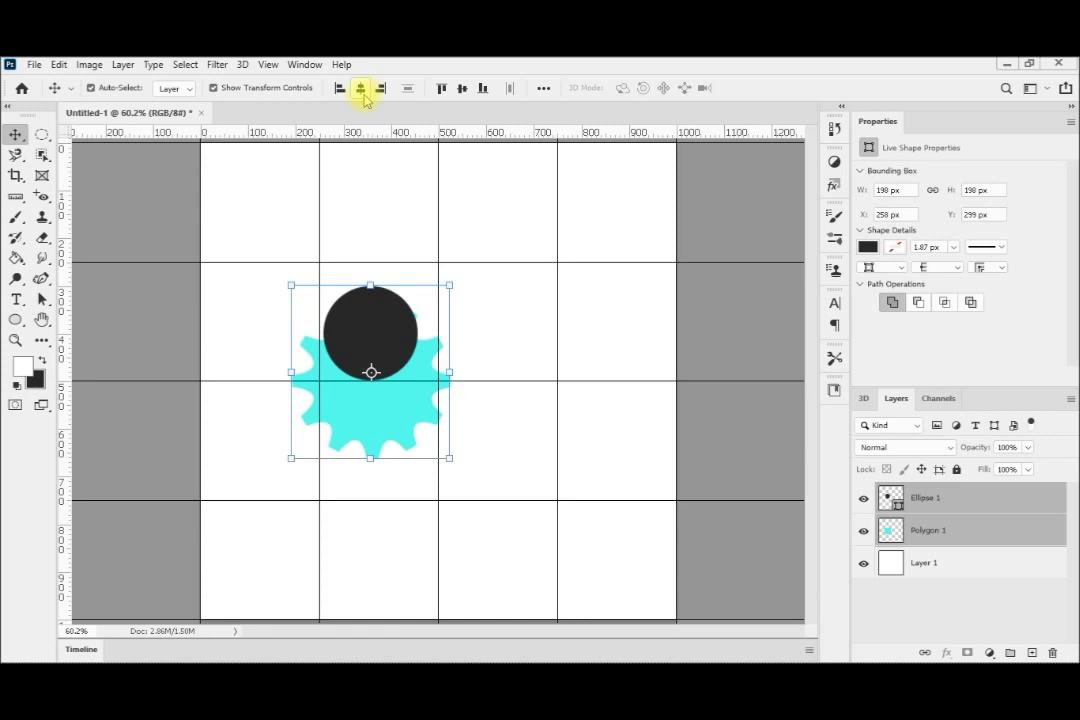
key("ctrl+z")
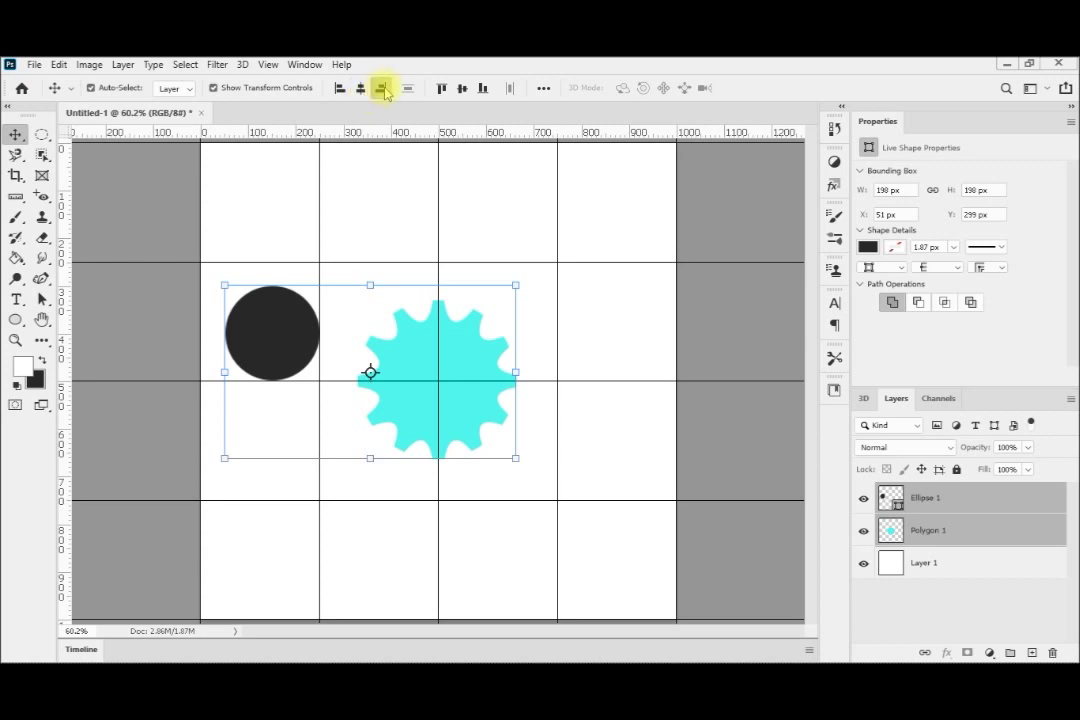
left_click(381, 89)
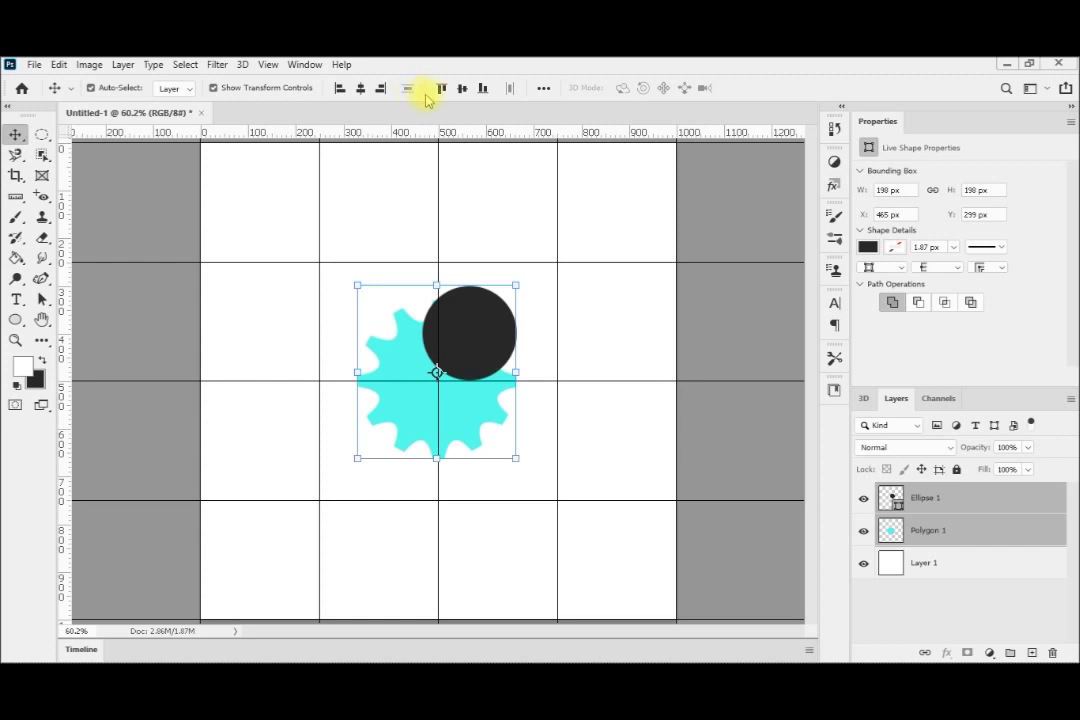
left_click(462, 89)
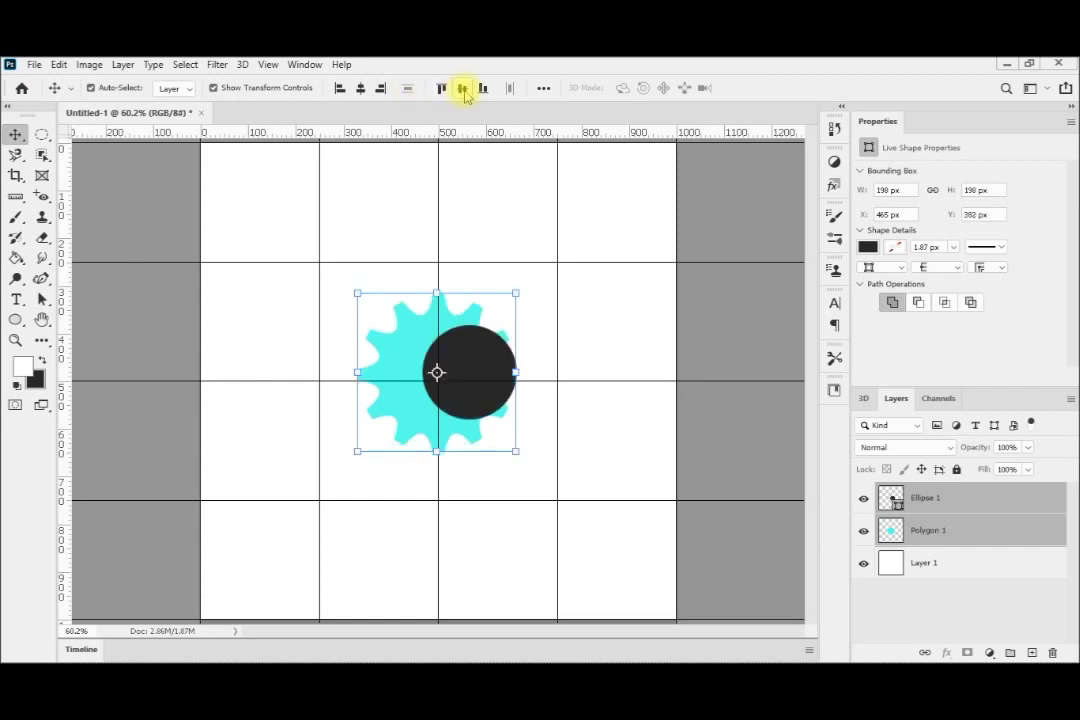
left_click(362, 89)
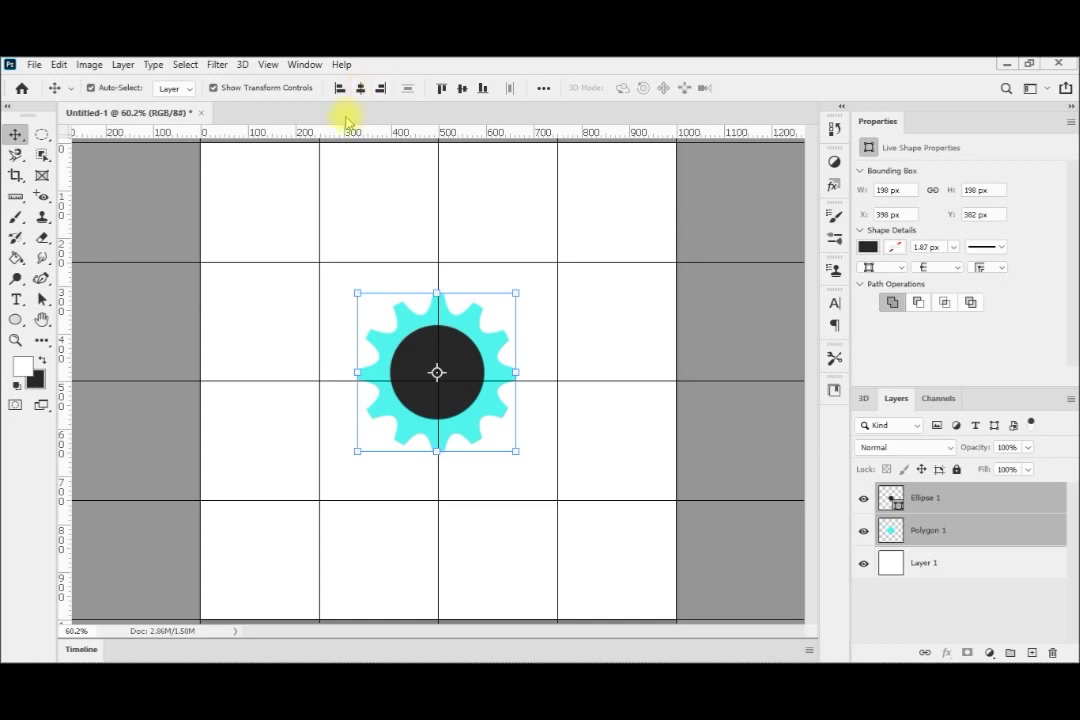
Step: Hide the Polygon 1 gear layer and select the dark circle's area with the Object Selection tool
left_click(863, 536)
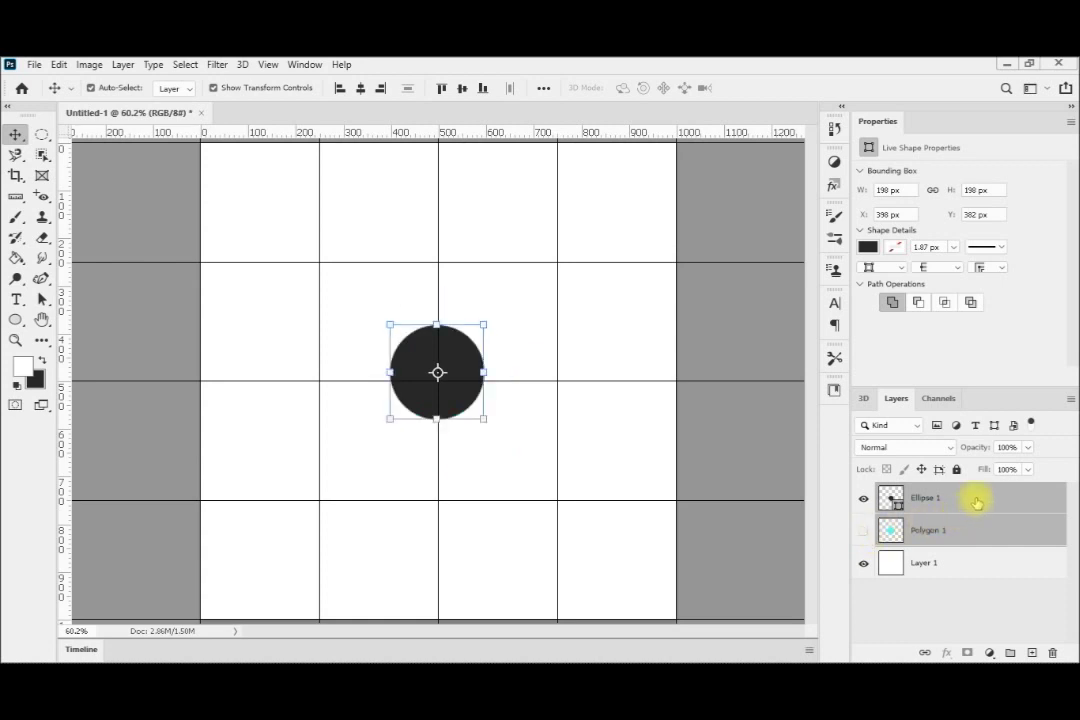
left_click(976, 502)
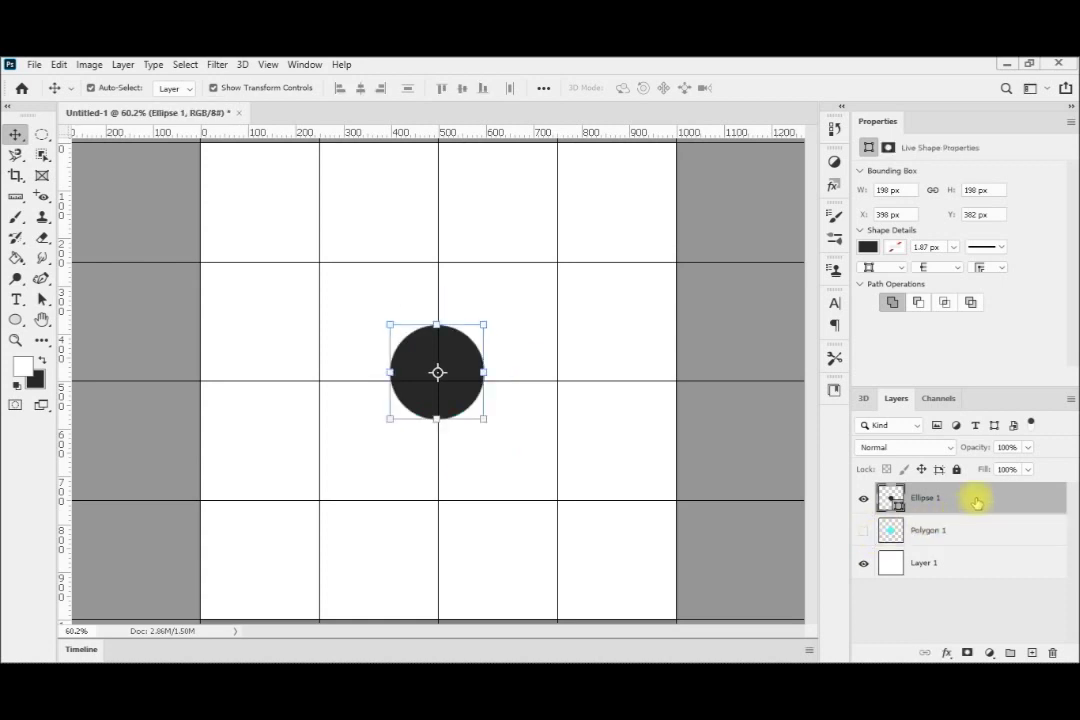
left_click(42, 155)
left_click_drag(391, 326, 491, 424)
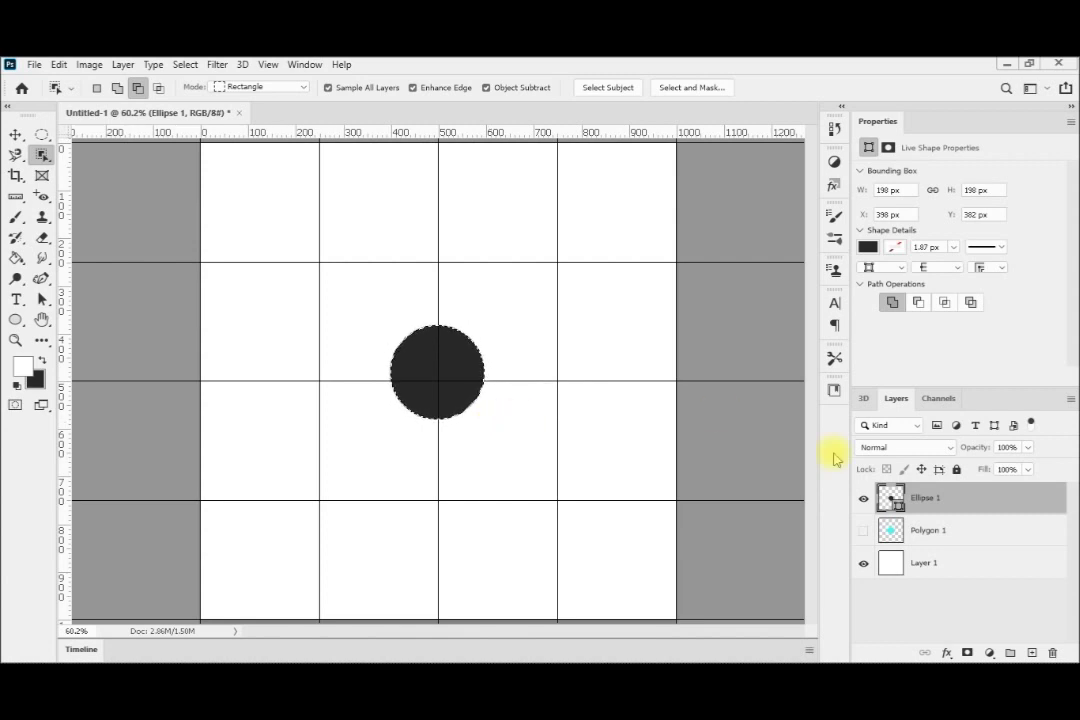
Step: Cut the circular hole out of the visible Polygon 1 gear with the Ellipse 1 layer hidden, leaving nothing selected
left_click(958, 537)
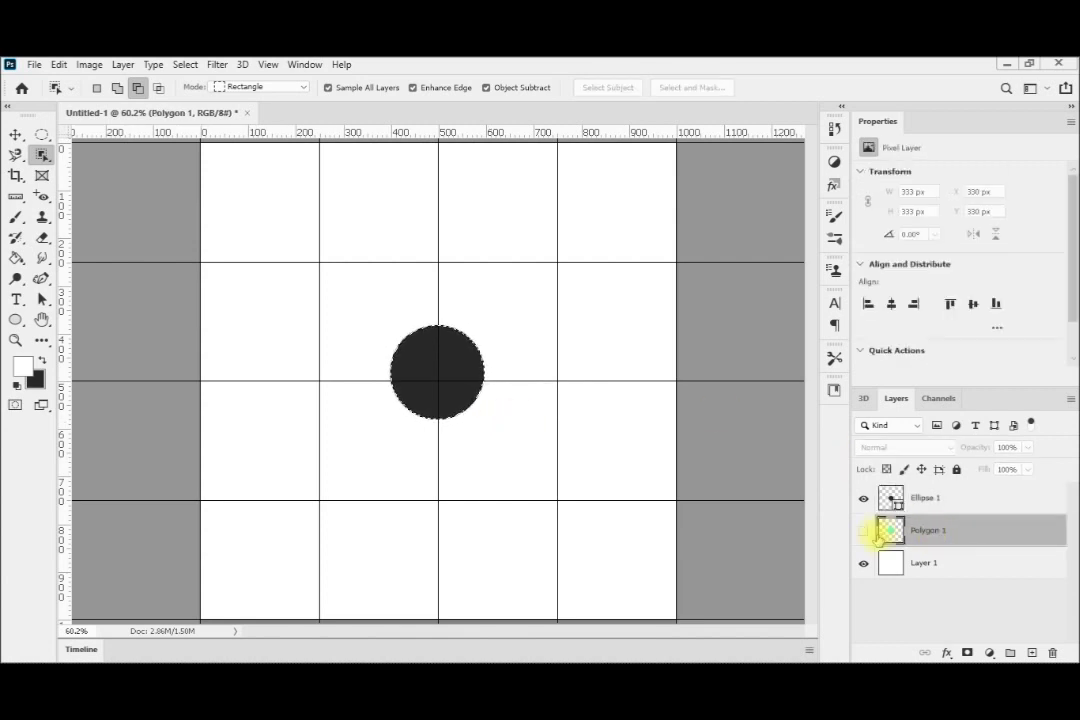
left_click(863, 531)
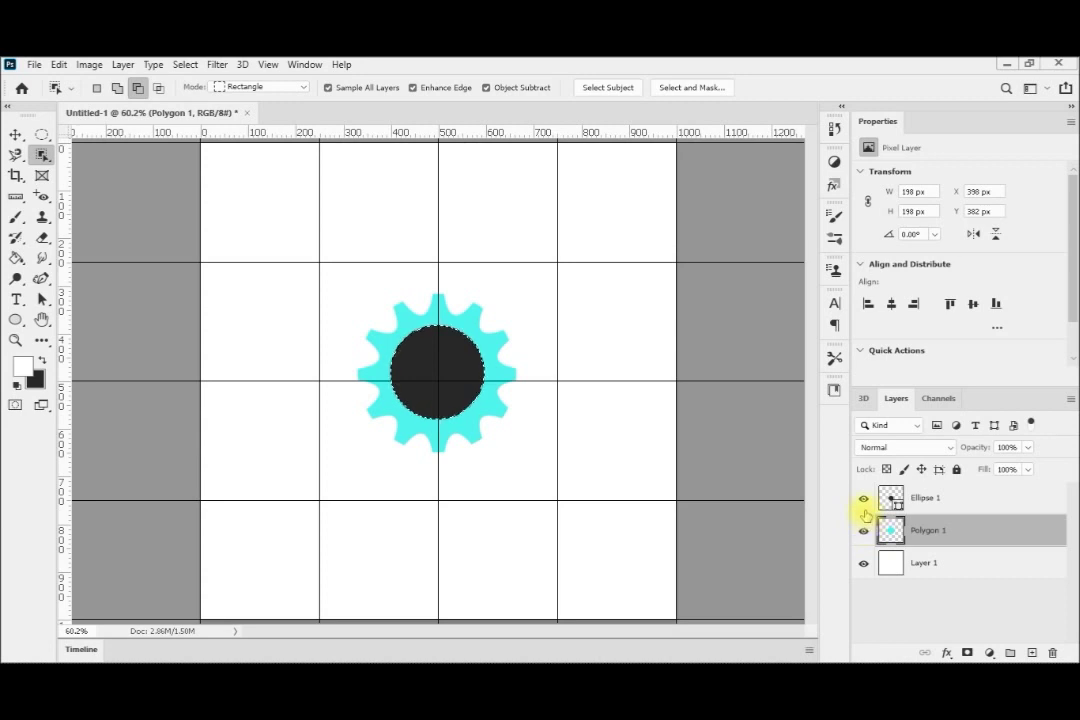
left_click(865, 501)
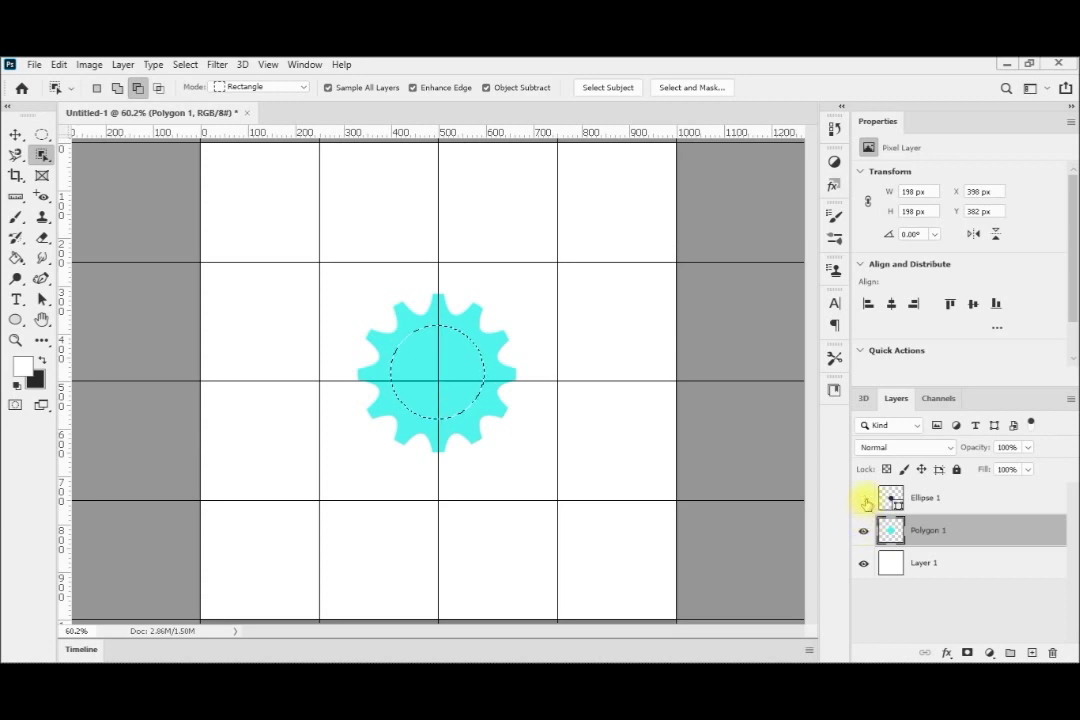
key("Delete")
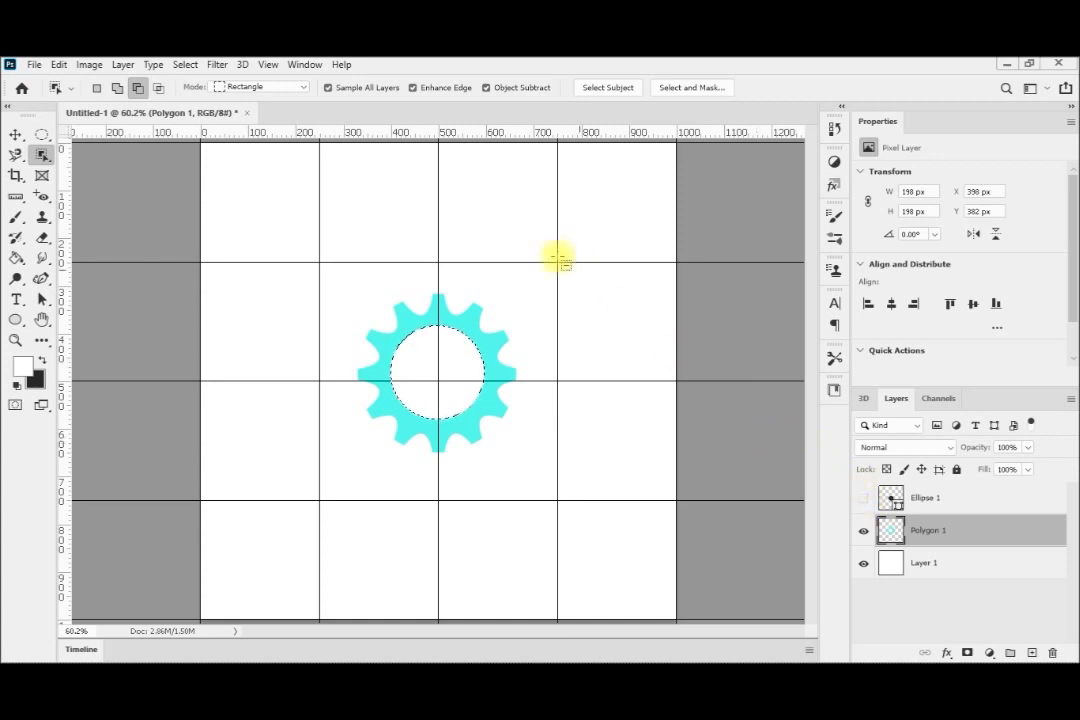
key("ctrl+d")
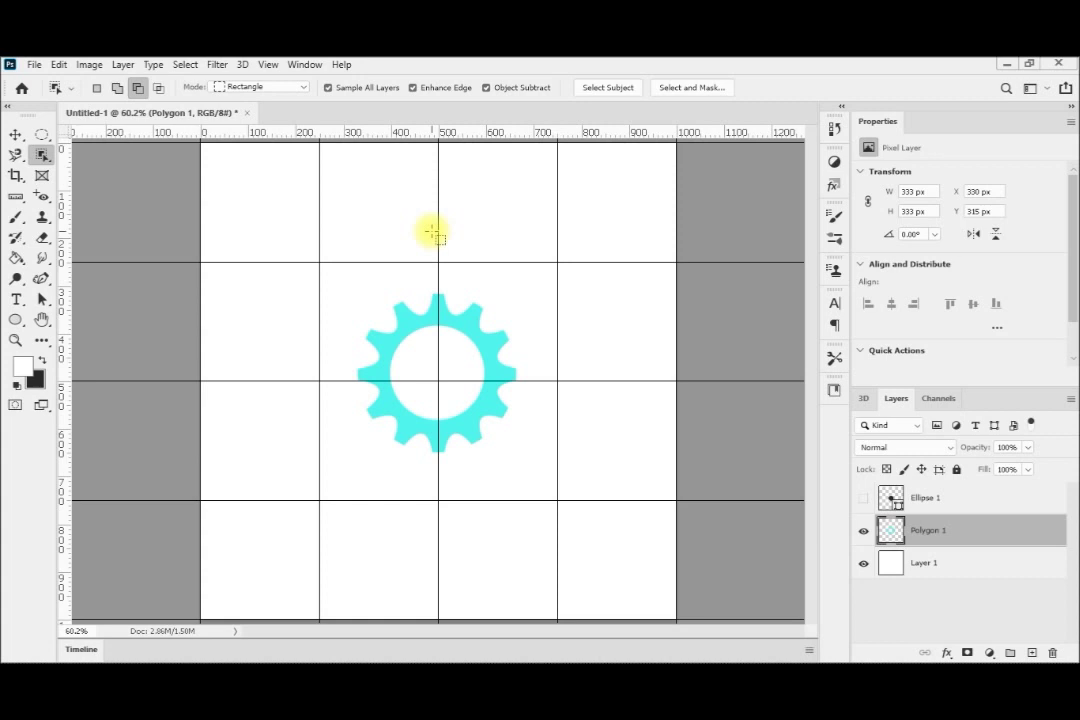
Step: Move the gear's centre to X 500 px and Y 500 px with Free Transform and apply it
key("ctrl+t")
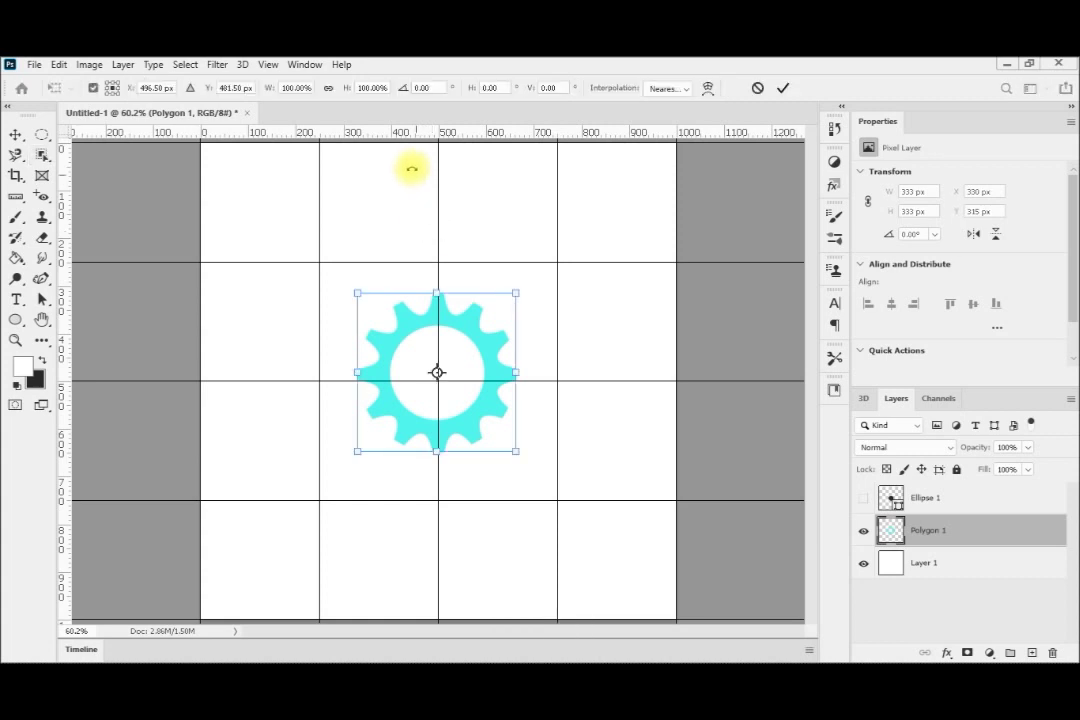
left_click(155, 88)
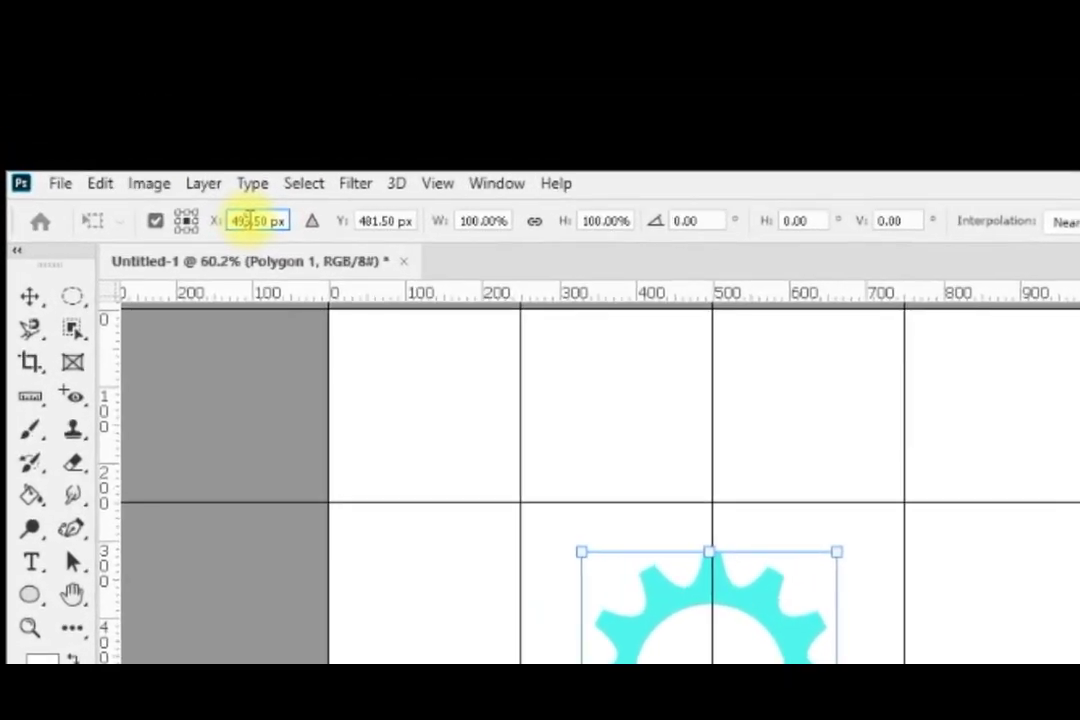
key("BackSpace")
key("BackSpace")
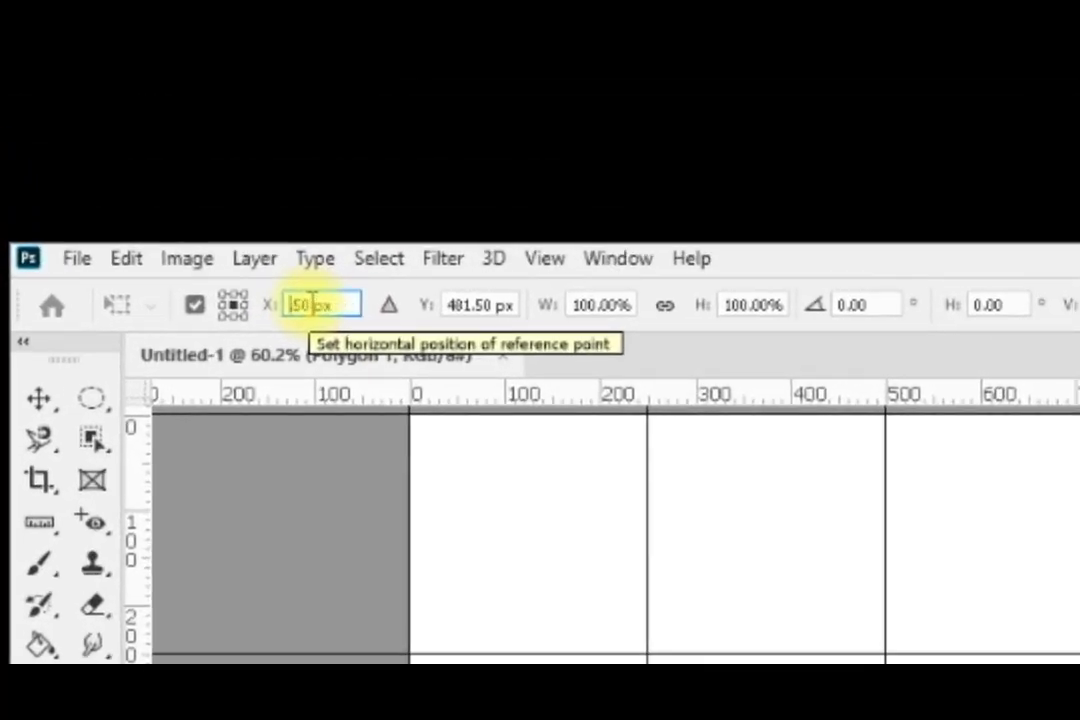
type("500")
key("Delete")
key("Delete")
key("Delete")
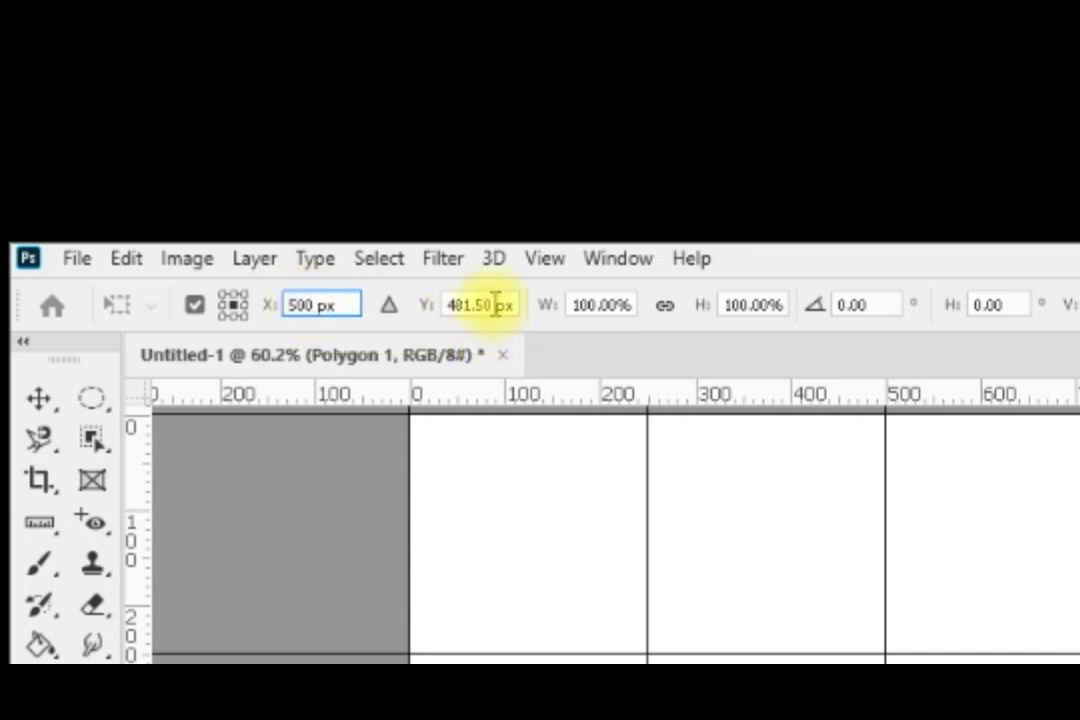
key("Tab")
type("500")
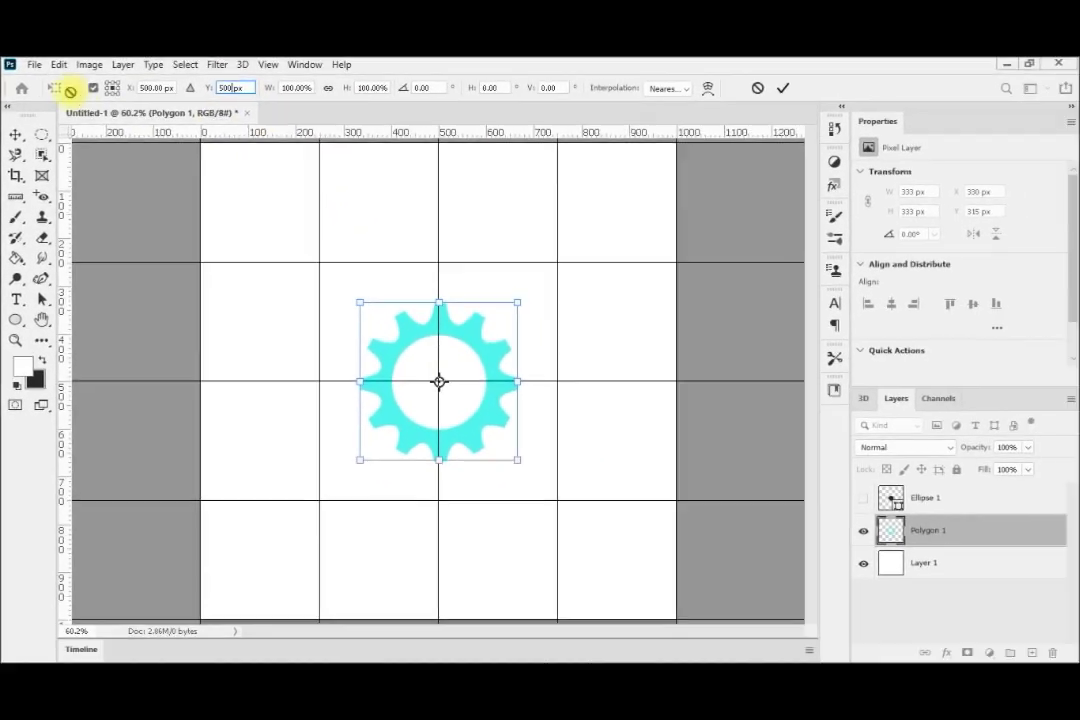
left_click(20, 186)
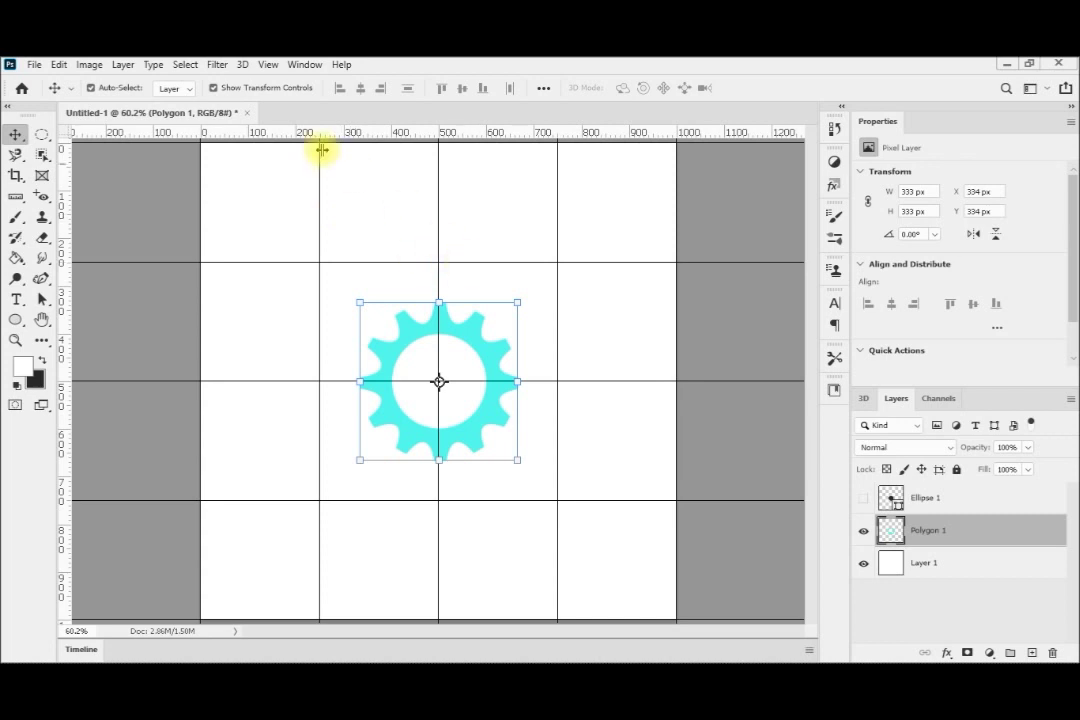
Step: Add a Bevel & Emboss layer style to the gear, keeping Inner Bevel, the Down direction and a size of 7 px
left_click(121, 64)
mouse_move(207, 229)
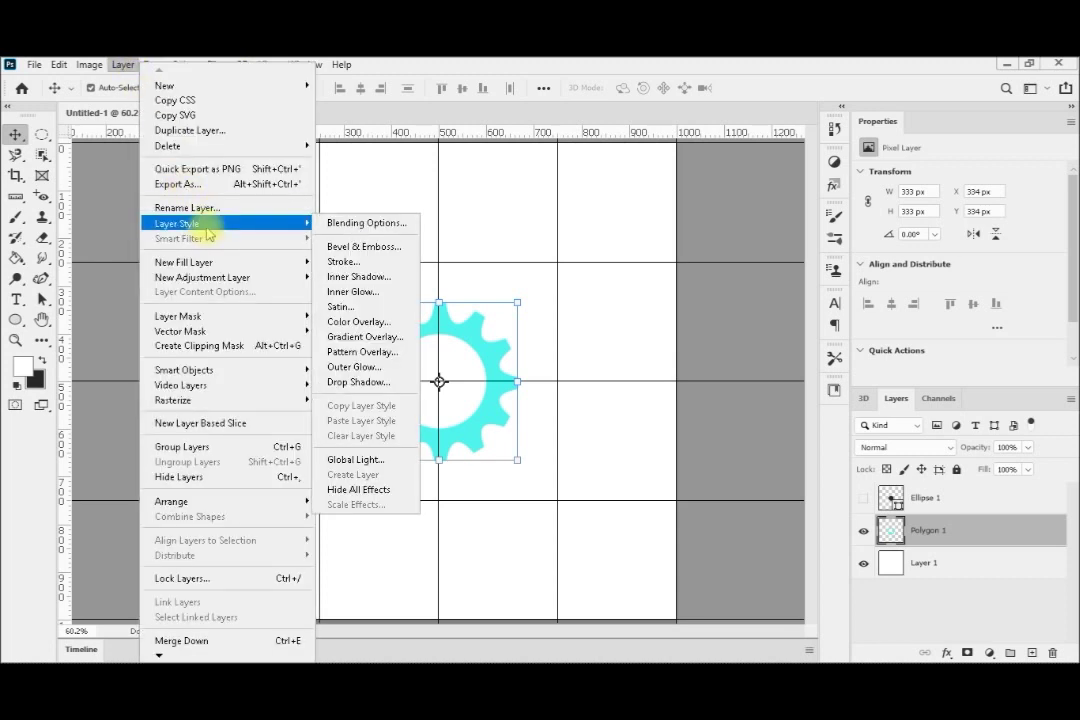
key("Escape")
key("Escape")
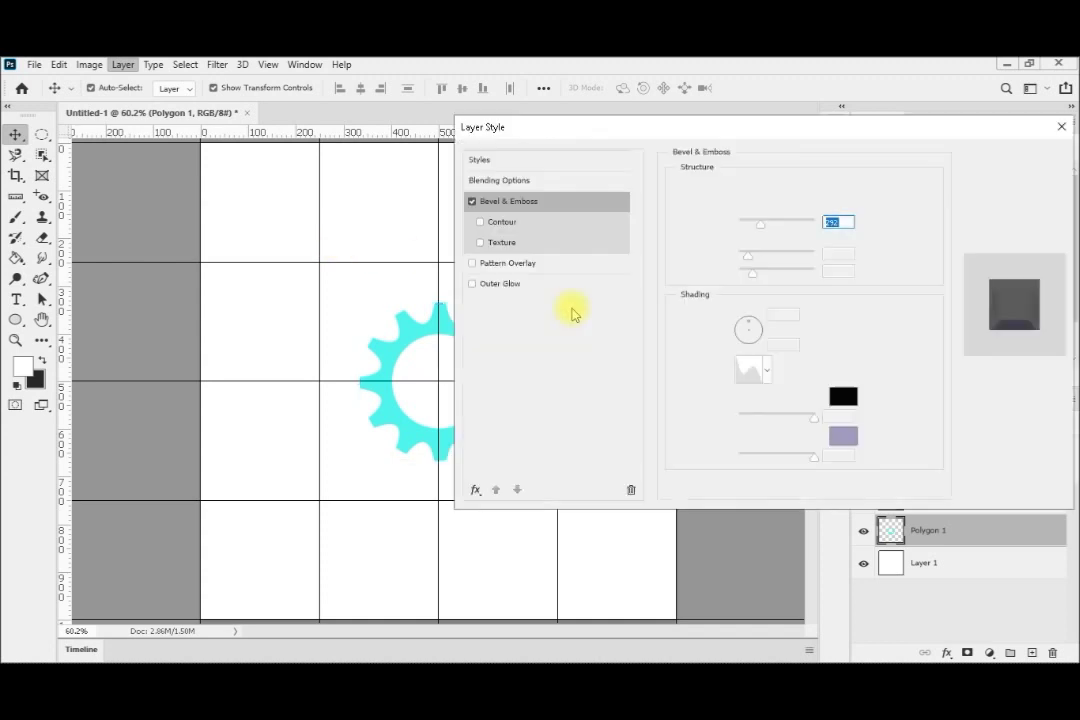
left_click_drag(688, 140, 756, 143)
left_click_drag(826, 259, 816, 268)
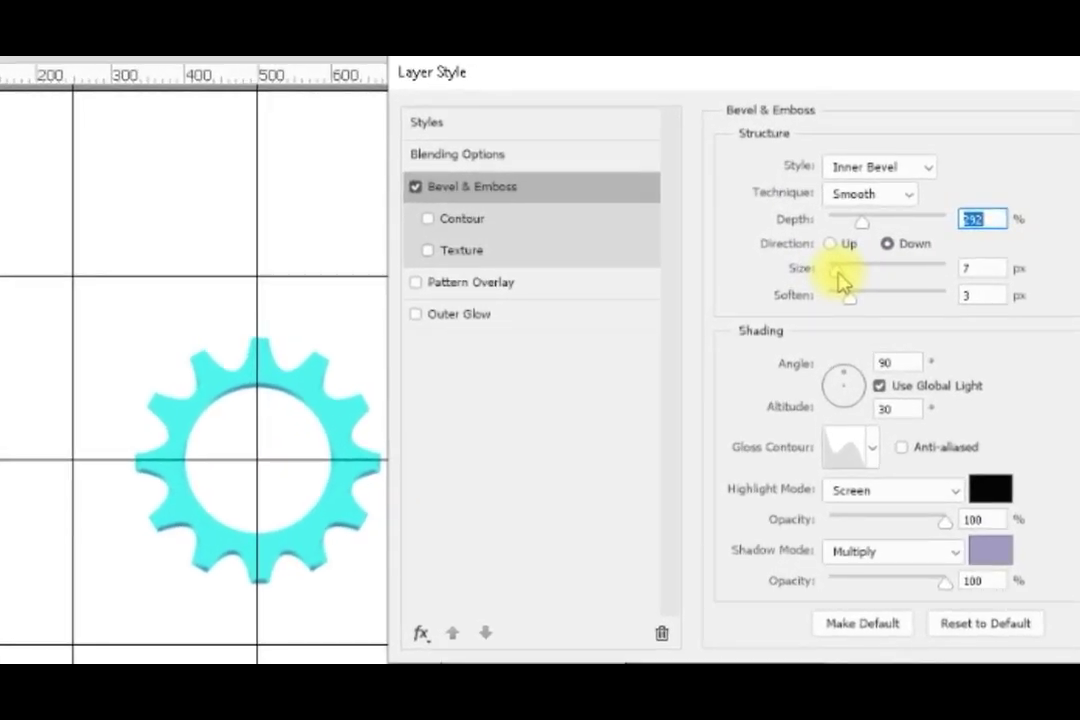
left_click(838, 274)
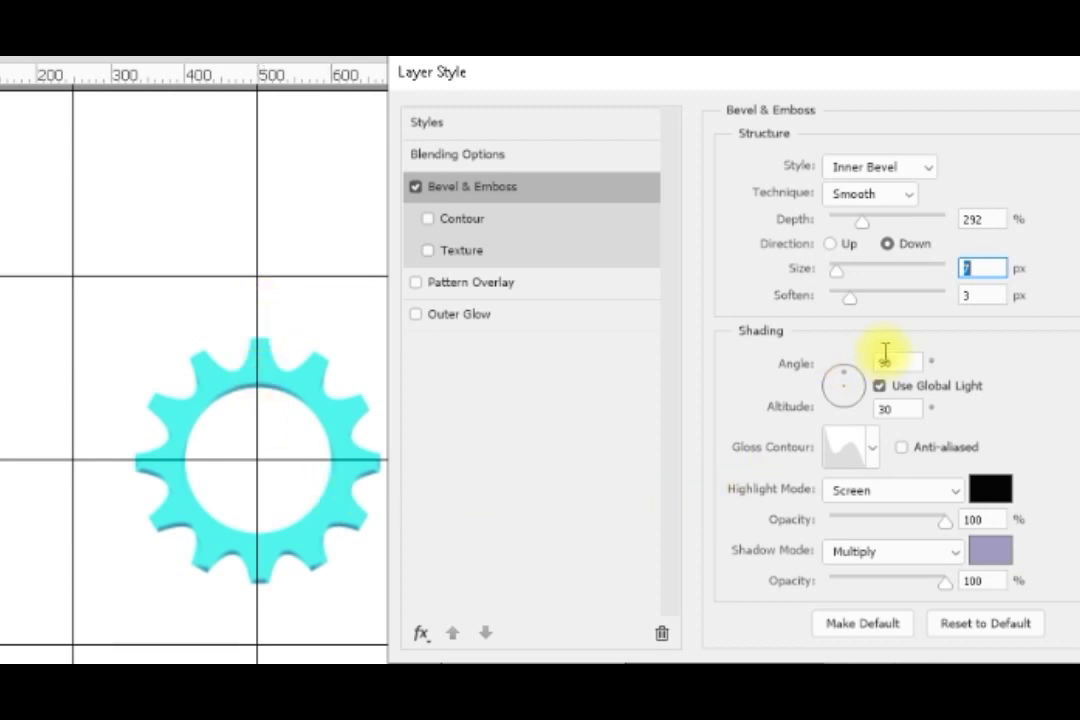
Step: Try the bevel's Up direction, return it to Down, and apply the effect with a shading angle of 60°
left_click(831, 244)
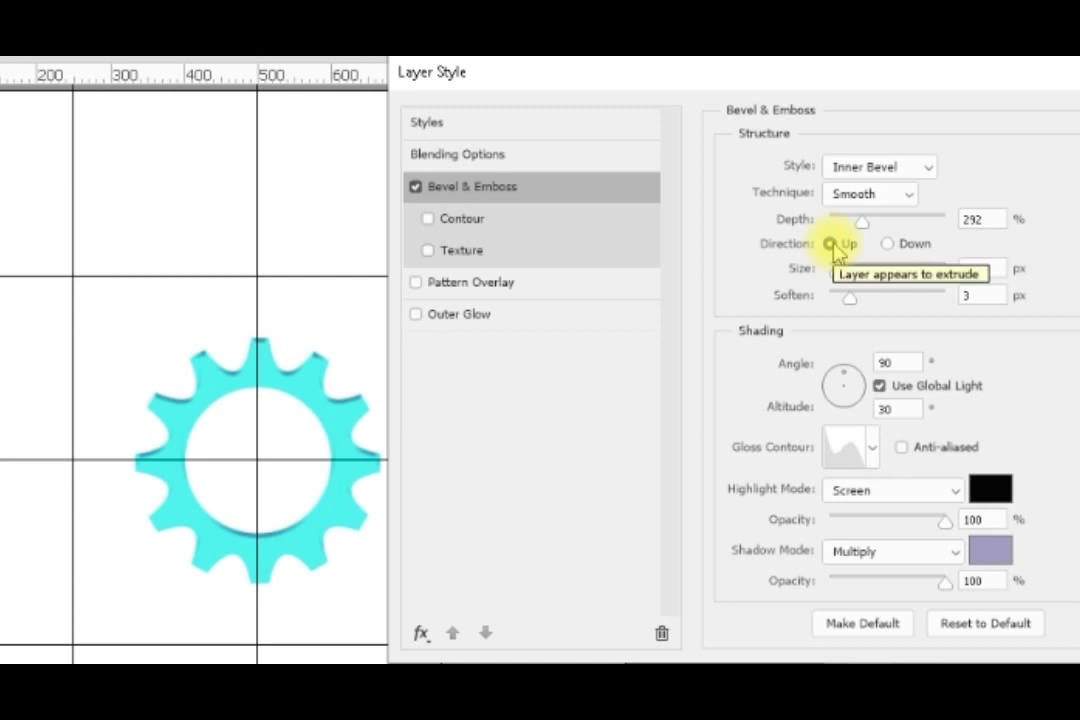
left_click(887, 244)
left_click(884, 362)
type("0")
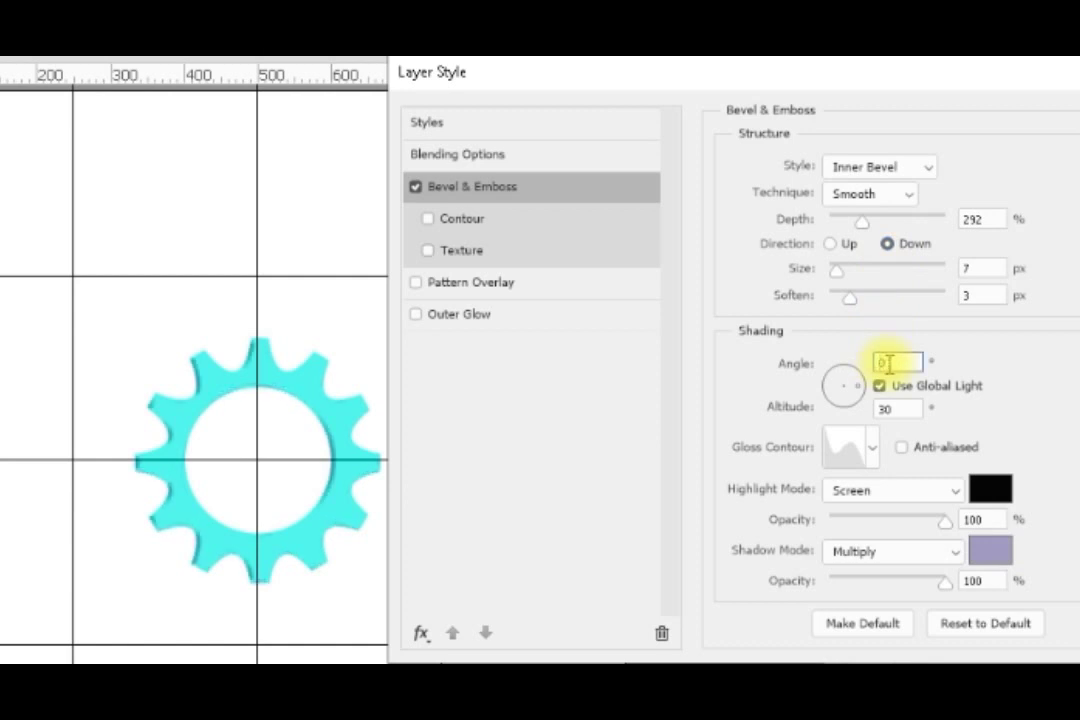
type("60")
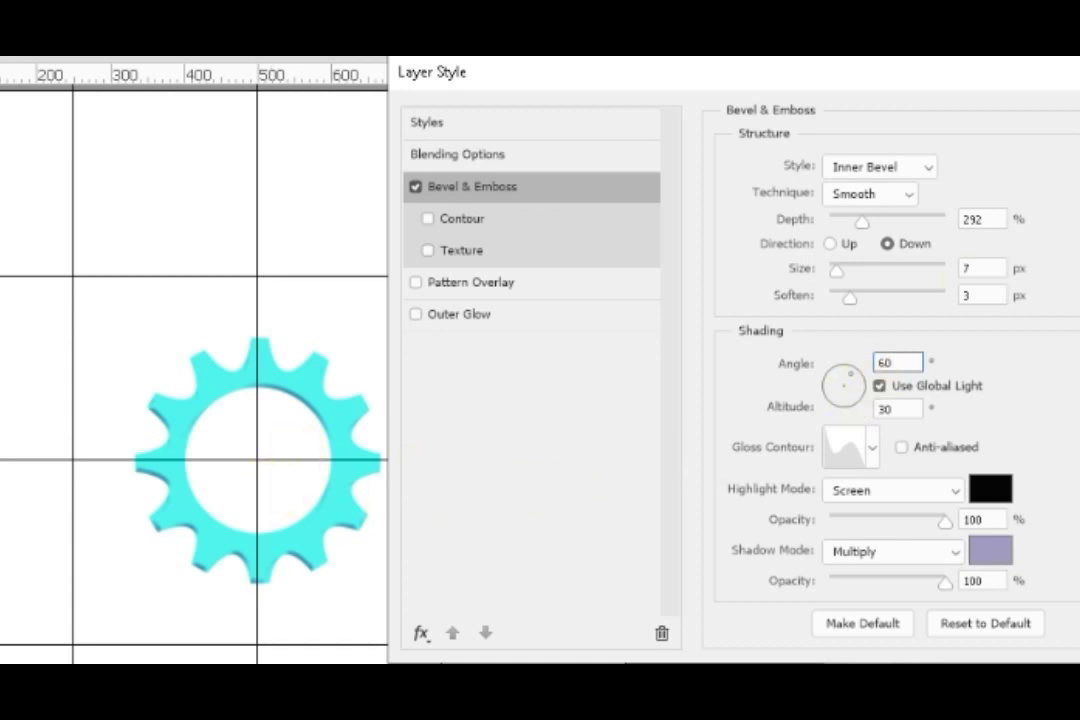
key("Return")
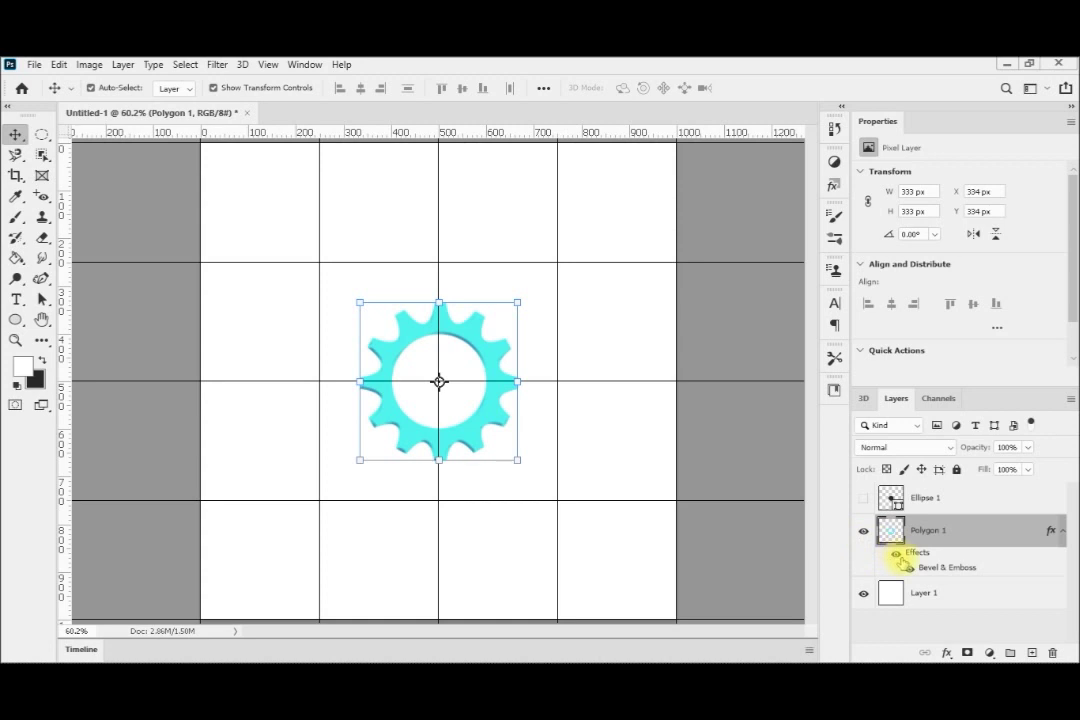
Step: Centre the gear at X 500 px, Y 500 px and select its shape with an object-selection rectangle of about 416 × 429 px
key("ctrl+t")
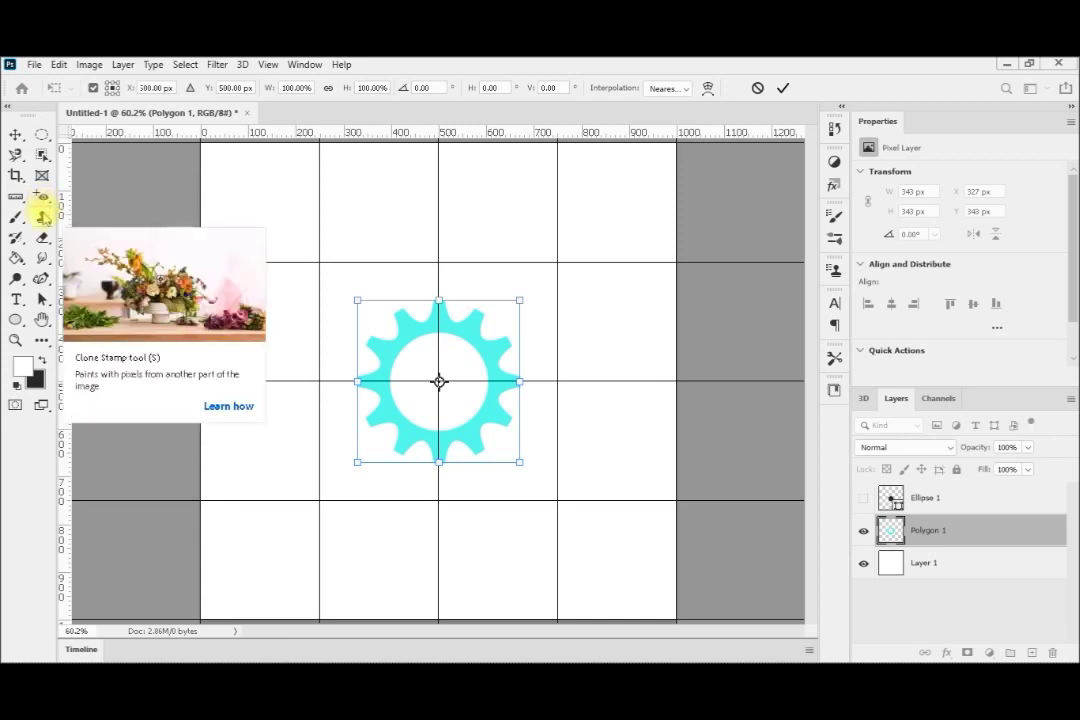
left_click(42, 155)
left_click_drag(345, 284, 540, 487)
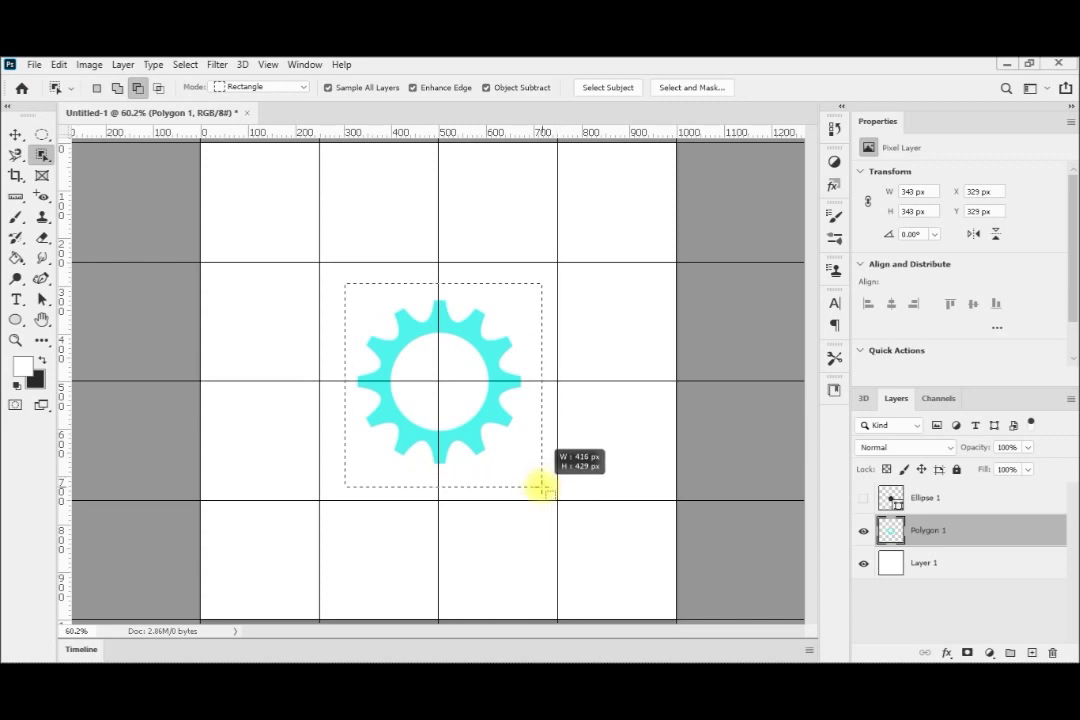
left_click_drag(540, 487, 541, 487)
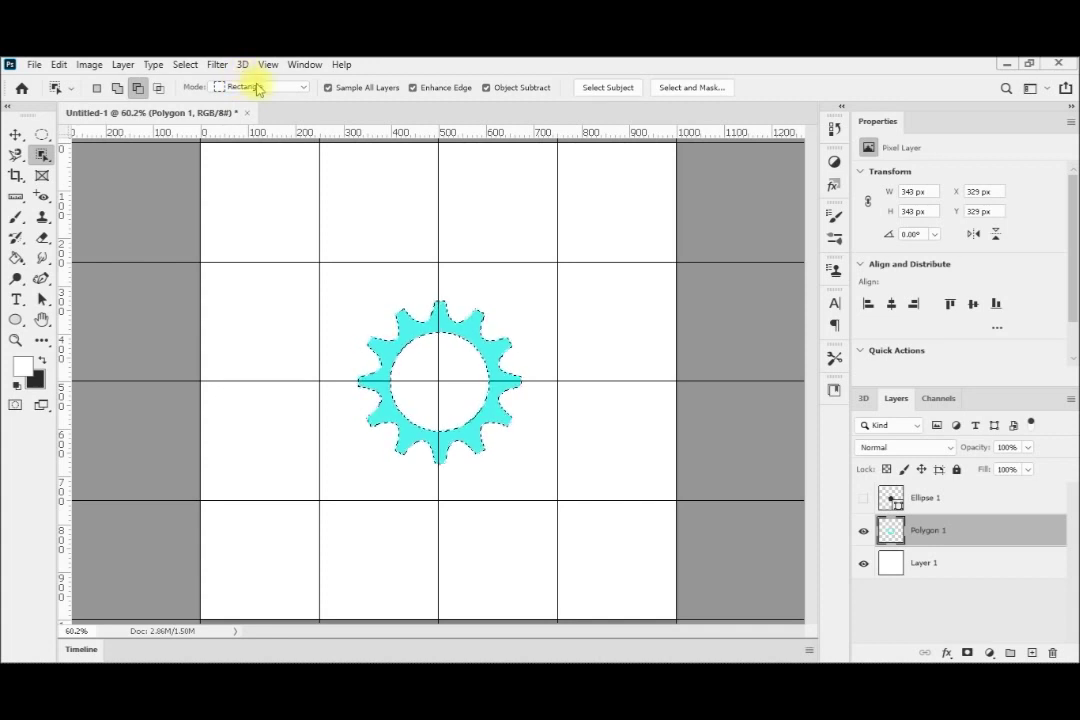
Step: Copy the selected gear onto a new layer with Layer Via Copy
left_click(121, 65)
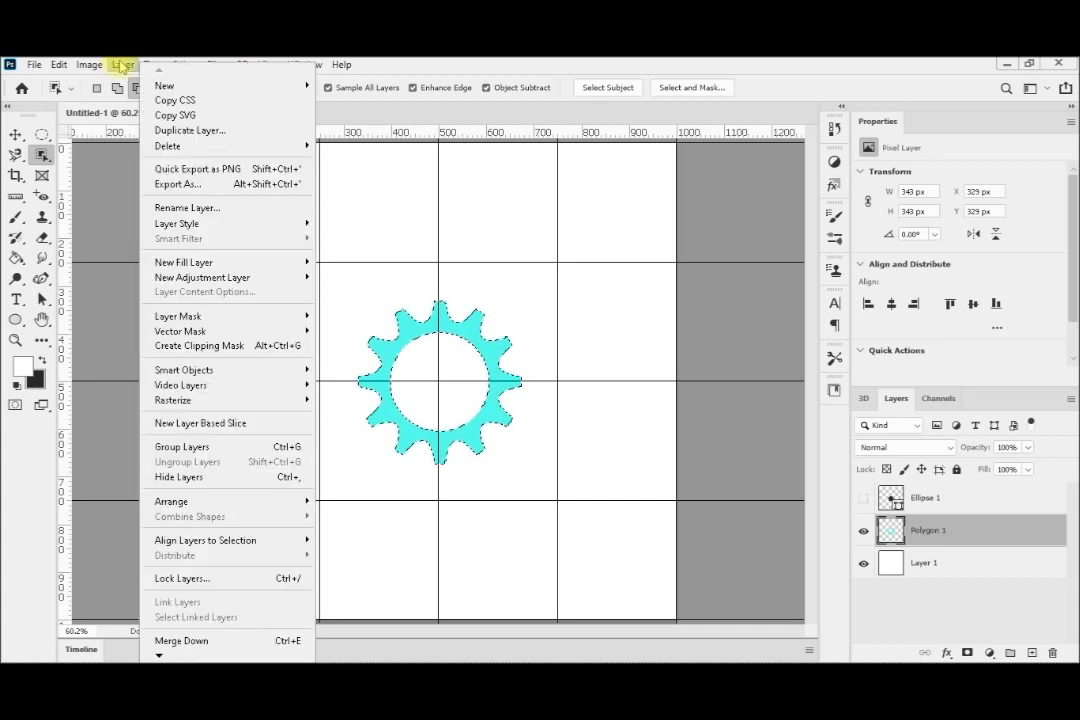
mouse_move(284, 90)
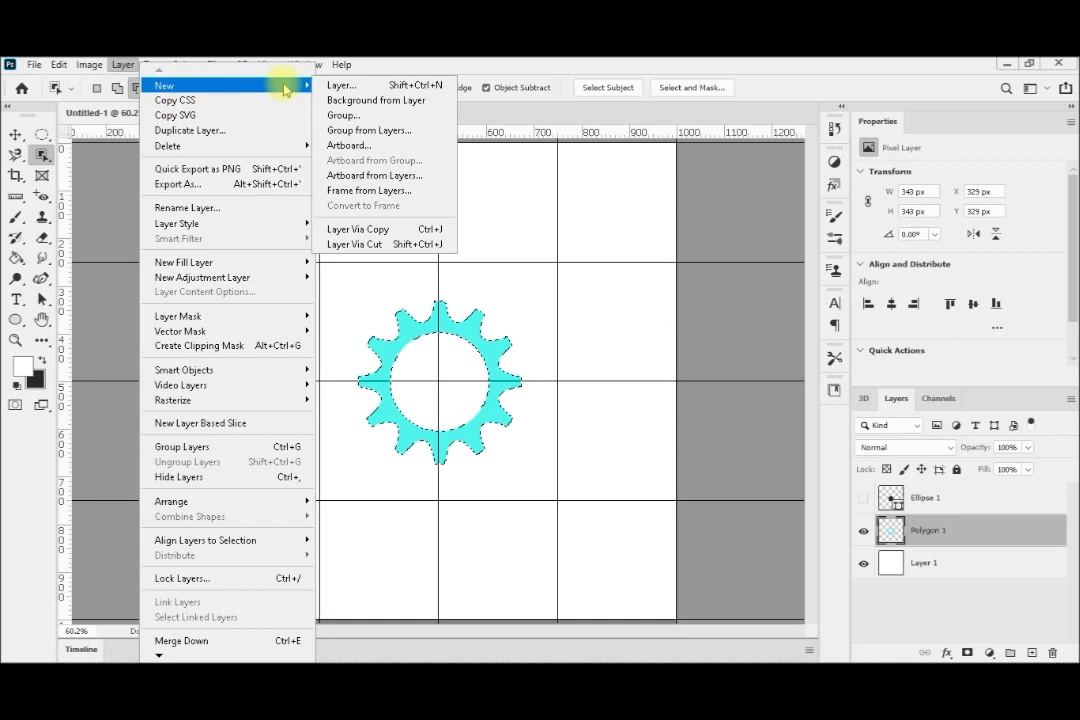
left_click(360, 230)
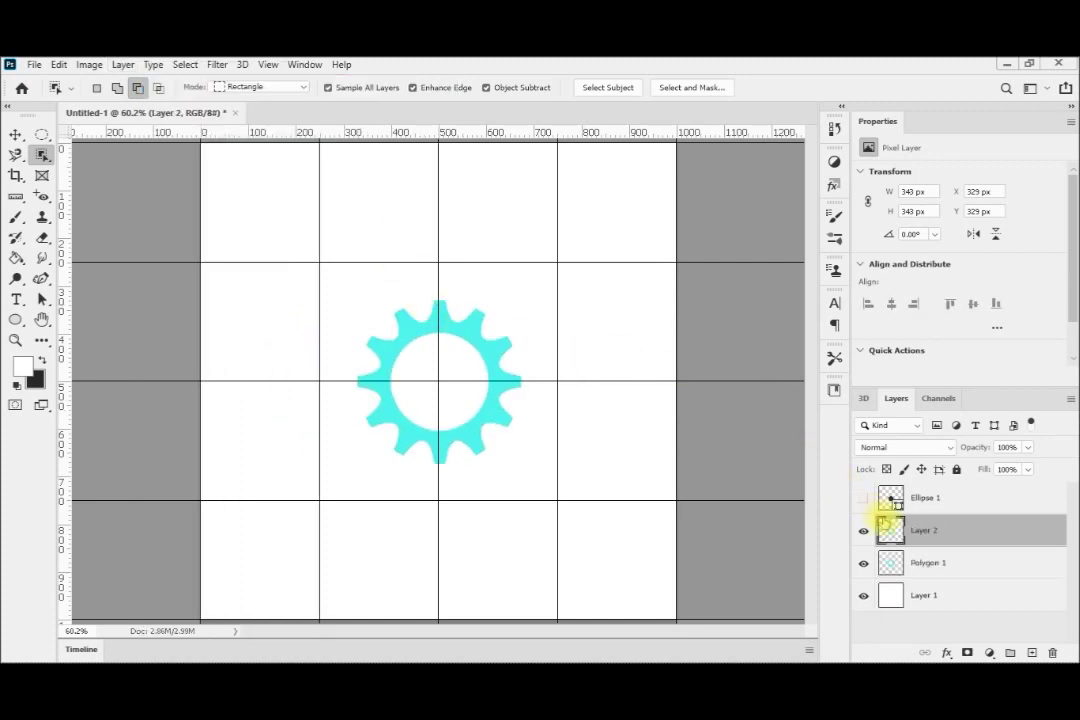
Step: Hide Layer 2 and select the gear on the Polygon 1 layer with Object Selection, subtracting its round centre hole from the selection
left_click(862, 532)
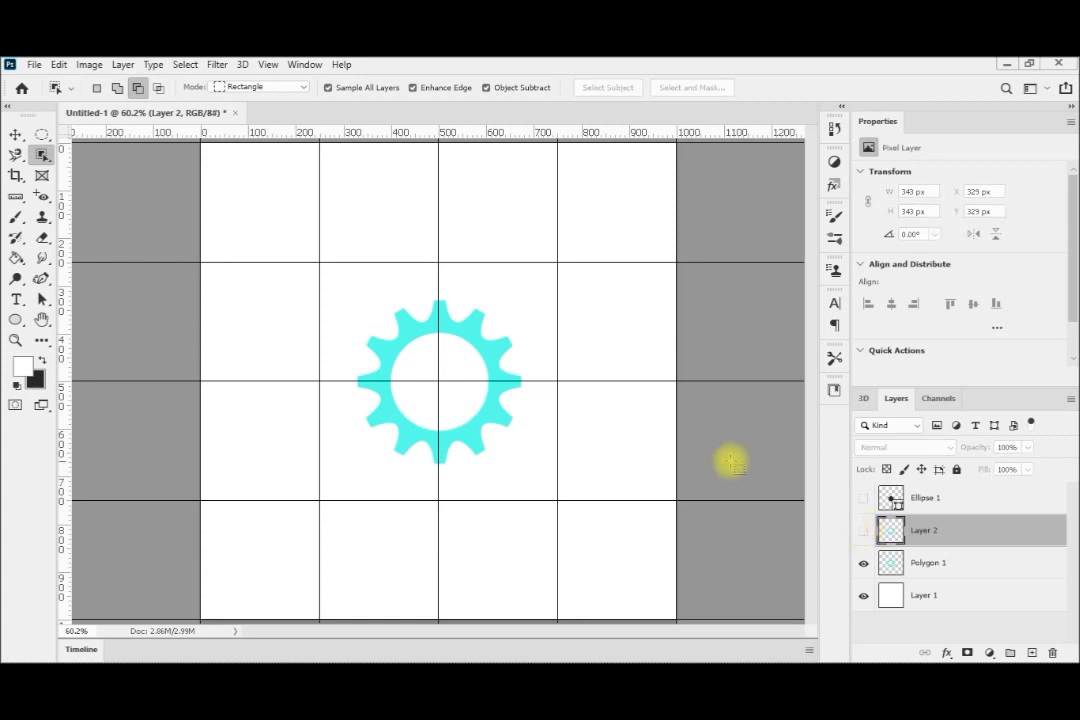
left_click(932, 566)
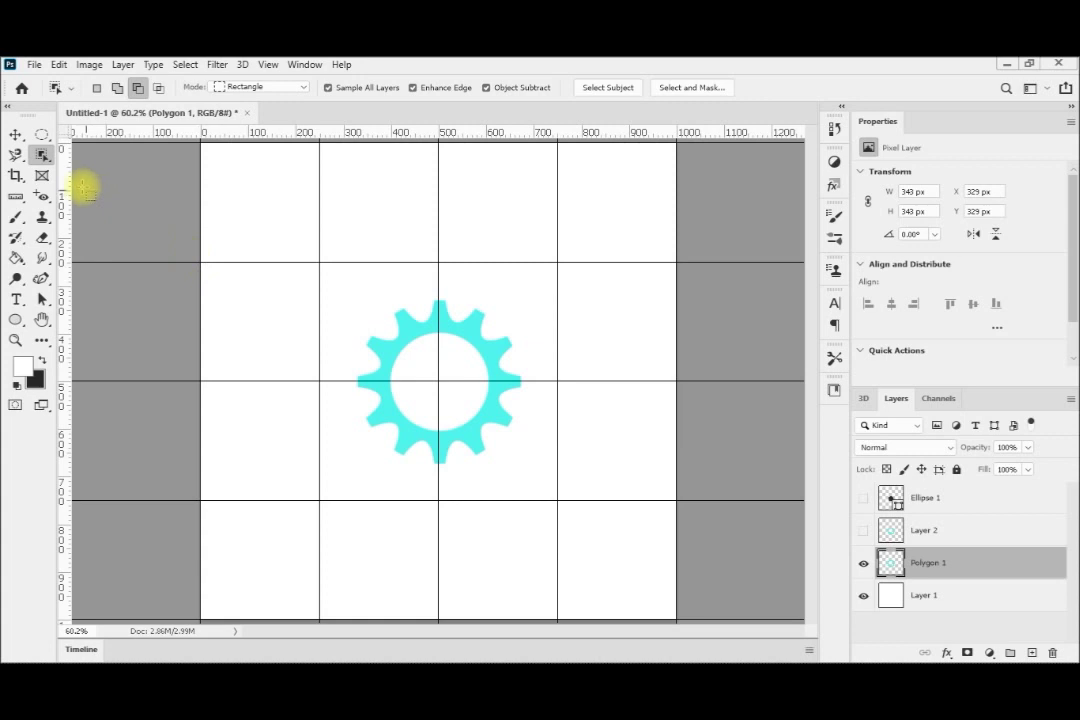
left_click_drag(340, 281, 542, 480)
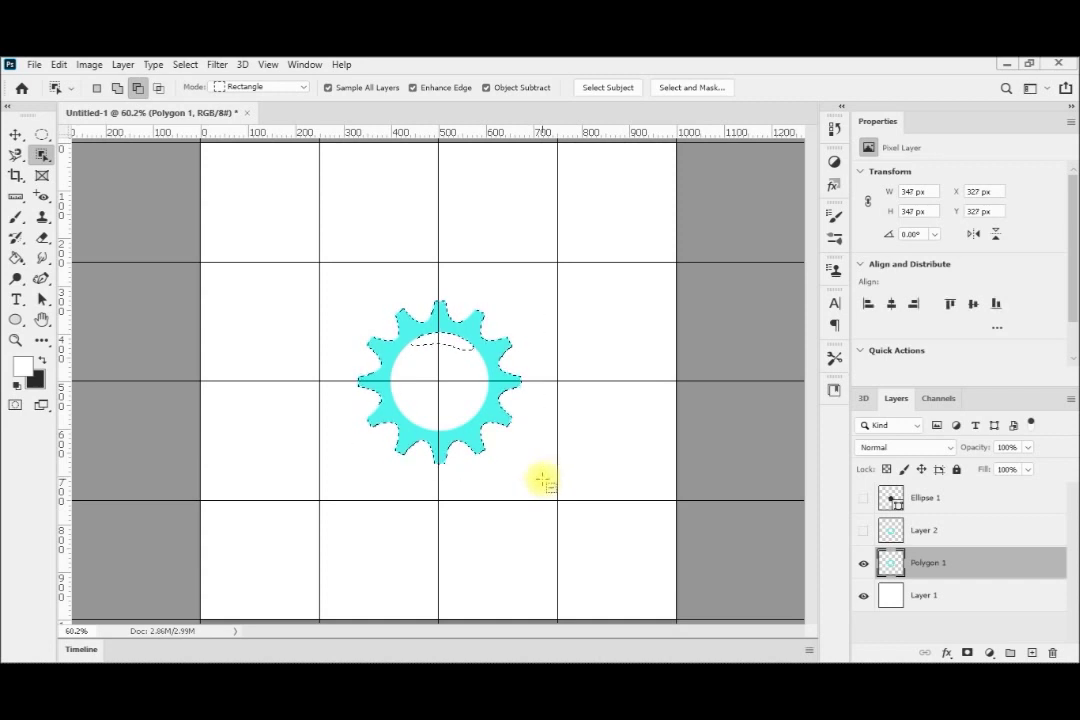
mouse_move(430, 346)
left_mouse_down()
mouse_move(481, 332)
mouse_move(504, 352)
mouse_move(490, 436)
left_mouse_up()
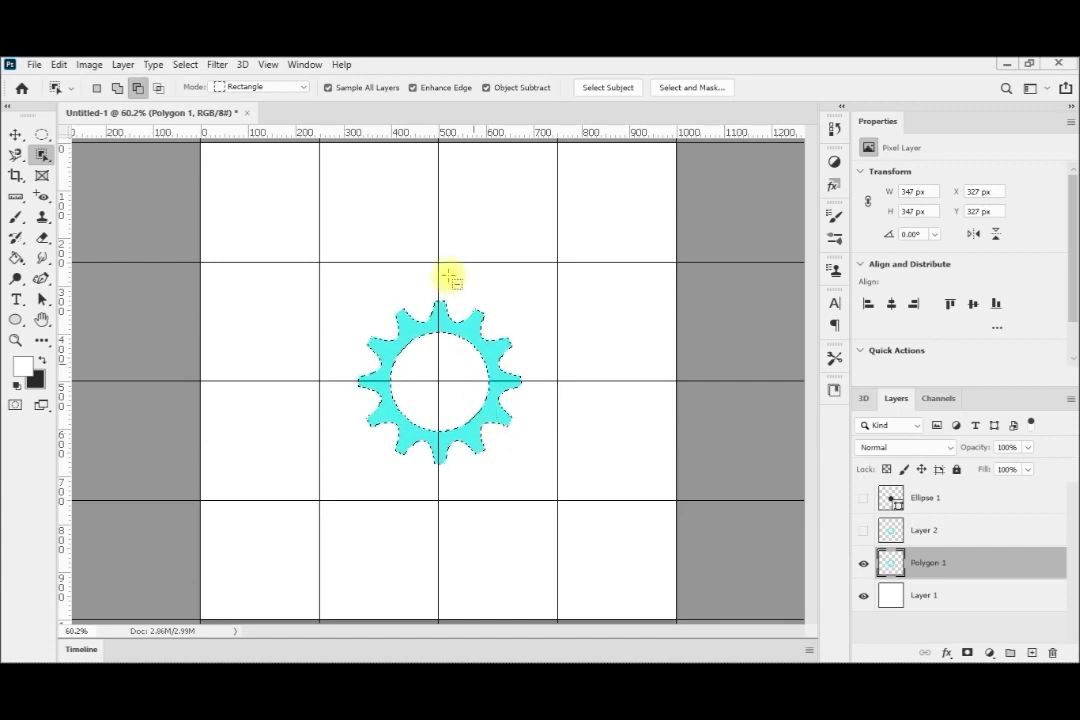
Step: Create a new 3D extrusion from the current gear selection and orbit the 3D view sideways to expose the extruded teeth
left_click(242, 64)
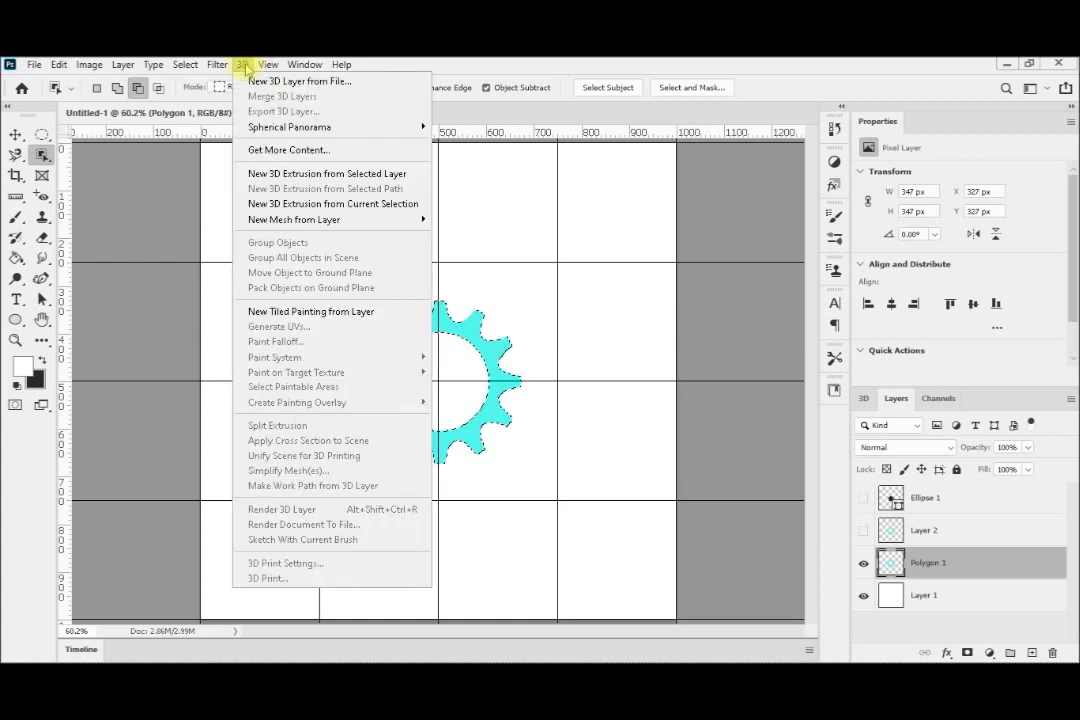
left_click(368, 204)
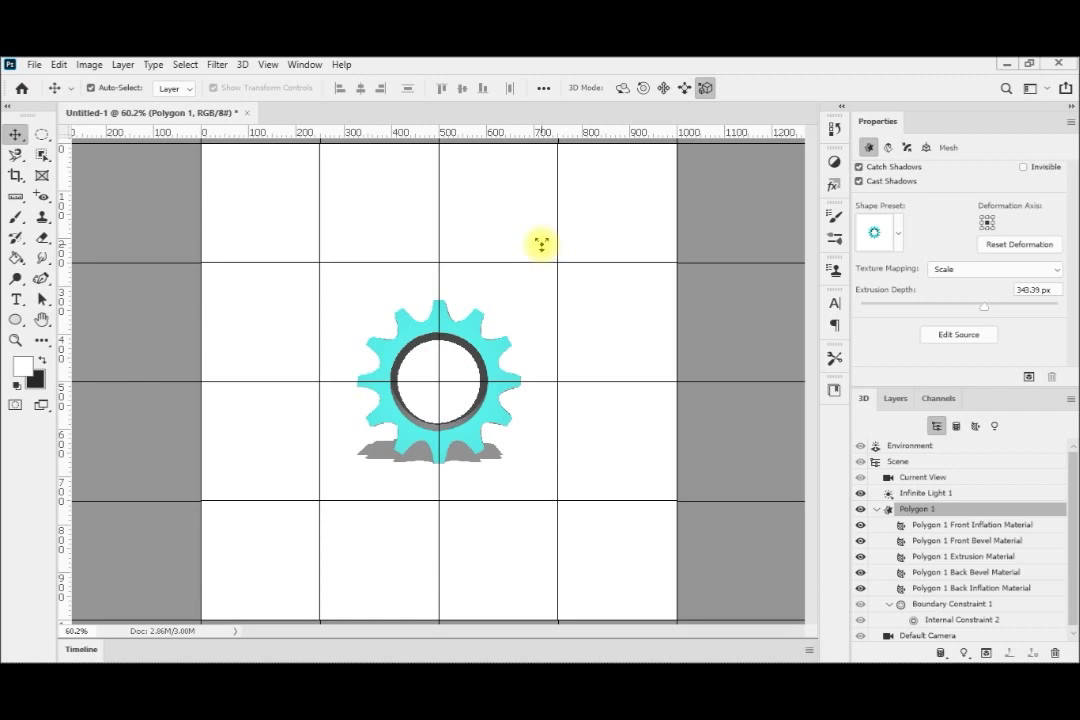
left_click(622, 89)
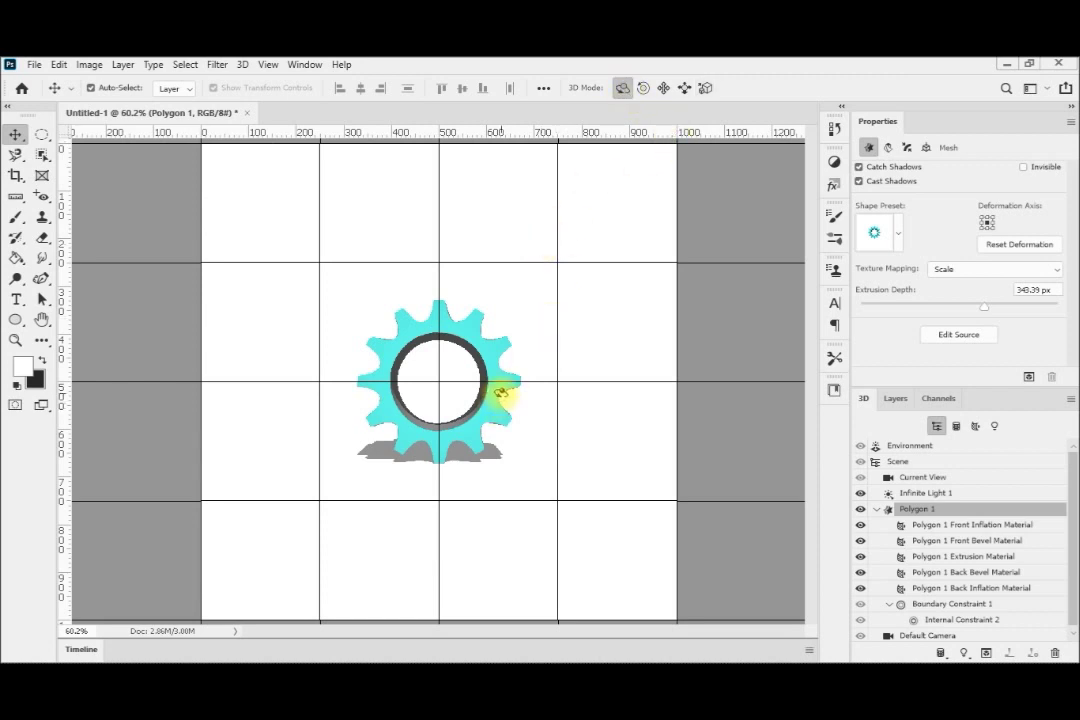
left_click_drag(510, 391, 573, 387)
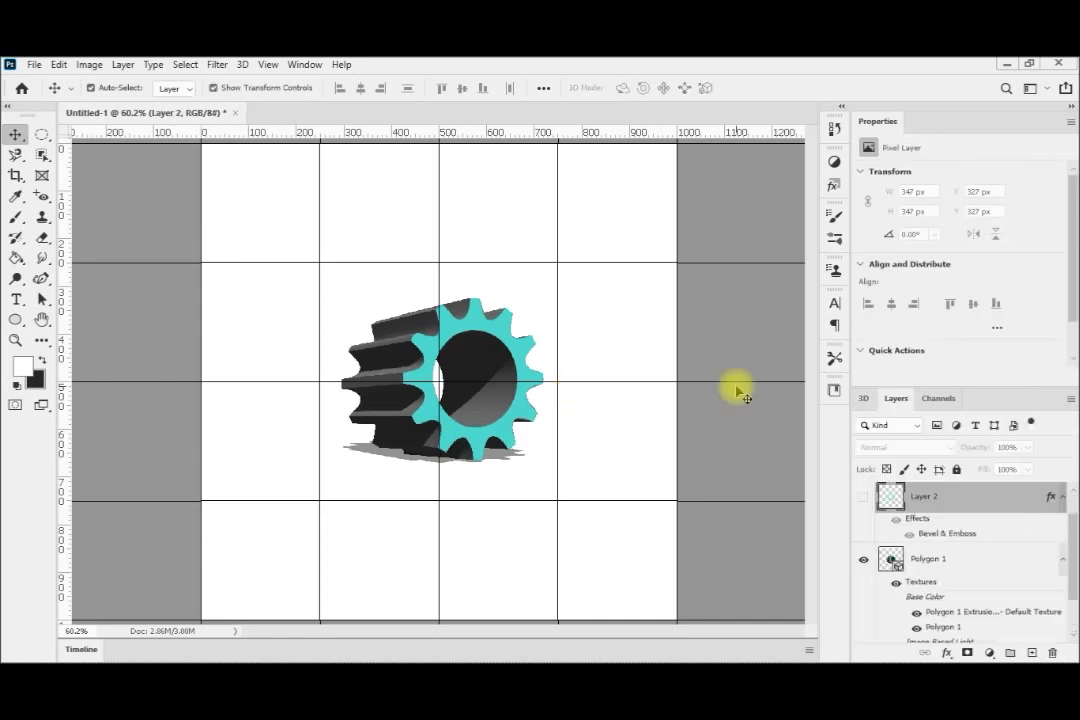